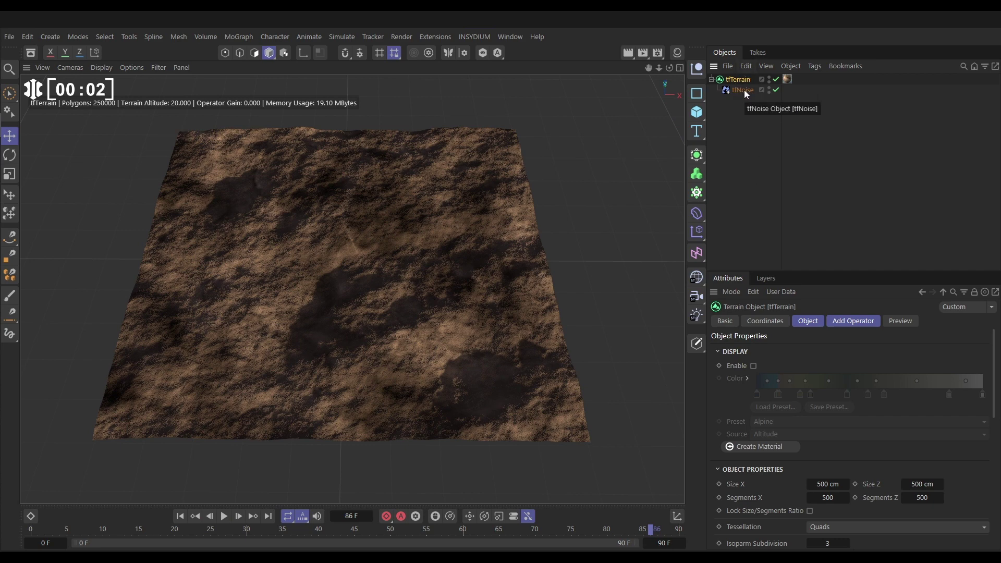
# Orbit the view down to see the brown noise terrain from a lower angle.
pyautogui.keyDown('alt'); pyautogui.moveTo(376, 310); pyautogui.dragTo(365, 289); pyautogui.keyUp('alt')
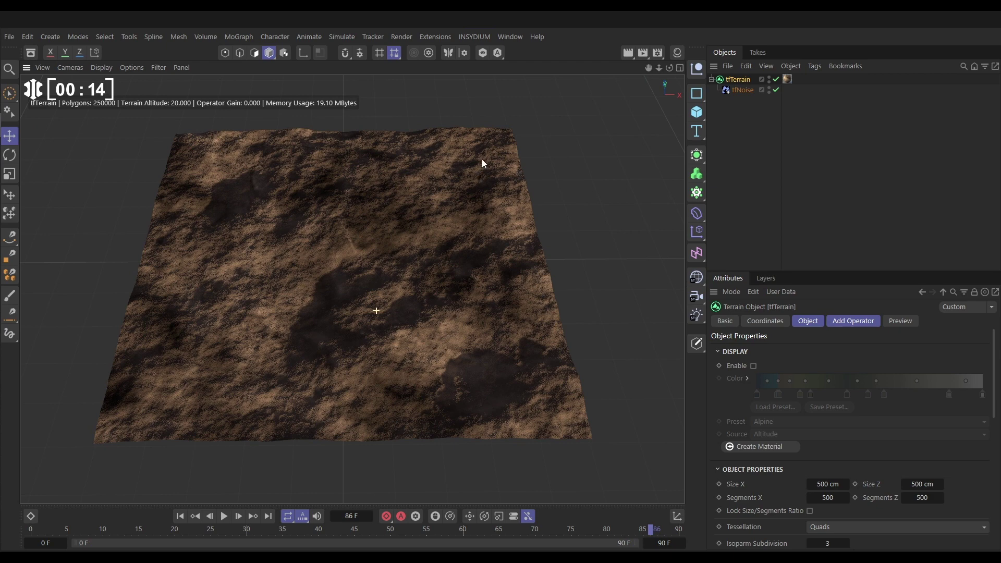
# Add a Taiao toGrass generator and set tfTerrain as its 'Generate on' surface.
pyautogui.click(483, 37)
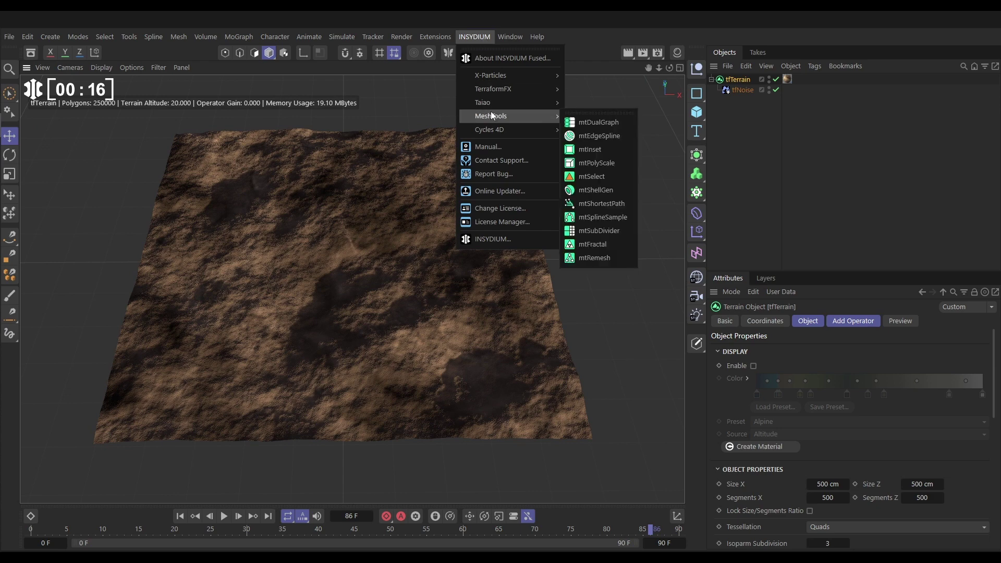
pyautogui.moveTo(497, 107)
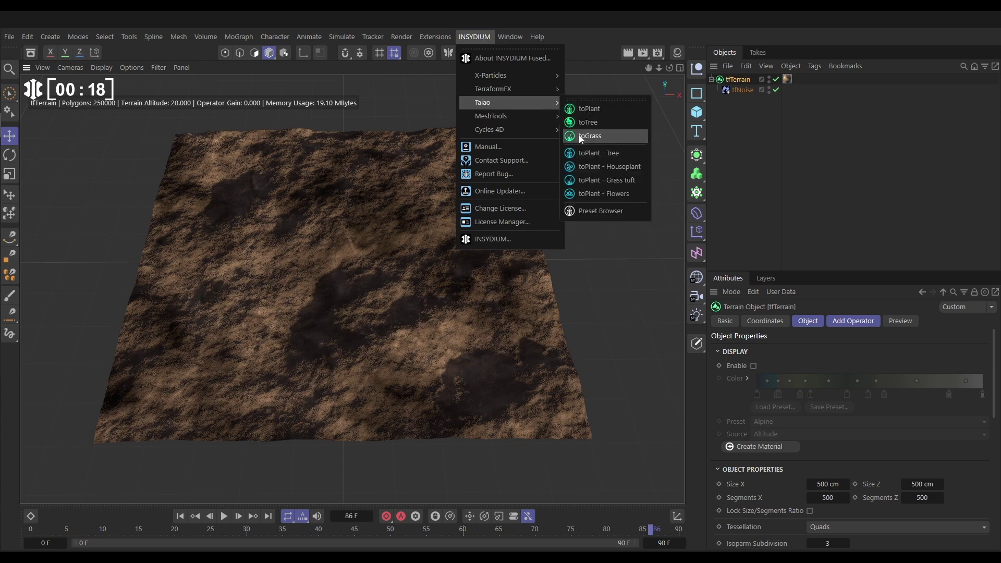
pyautogui.click(594, 136)
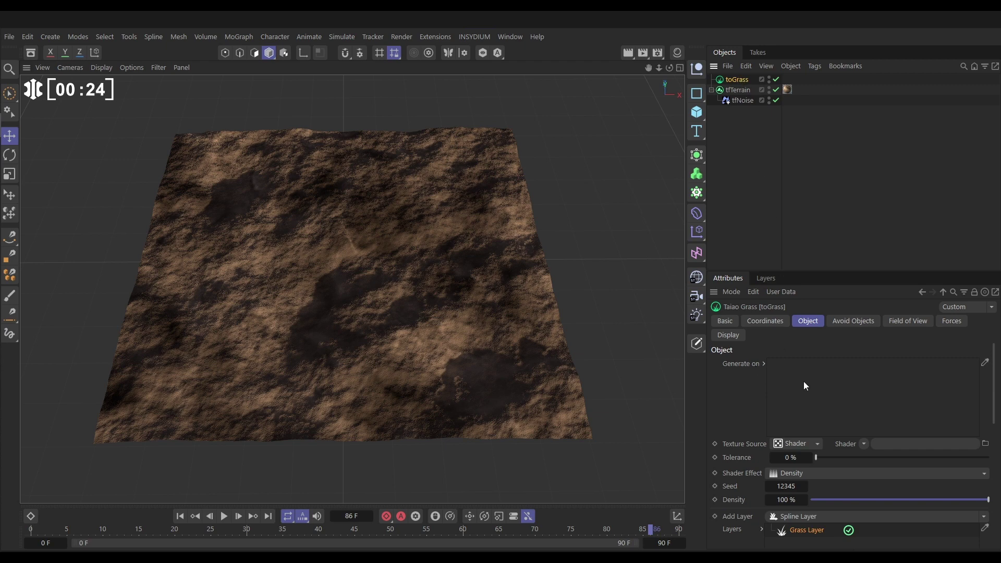
pyautogui.click(712, 90)
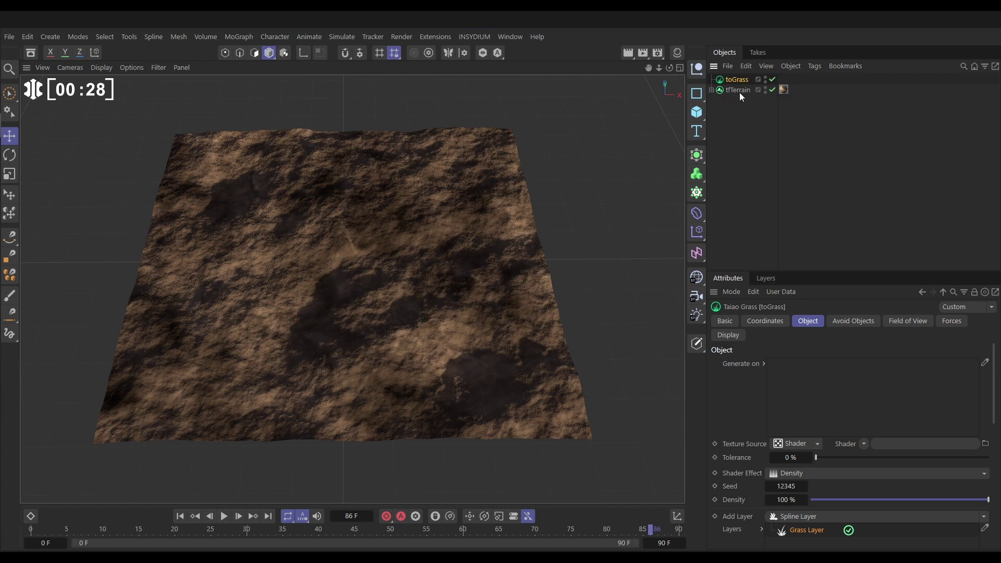
pyautogui.moveTo(737, 90); pyautogui.dragTo(819, 374)
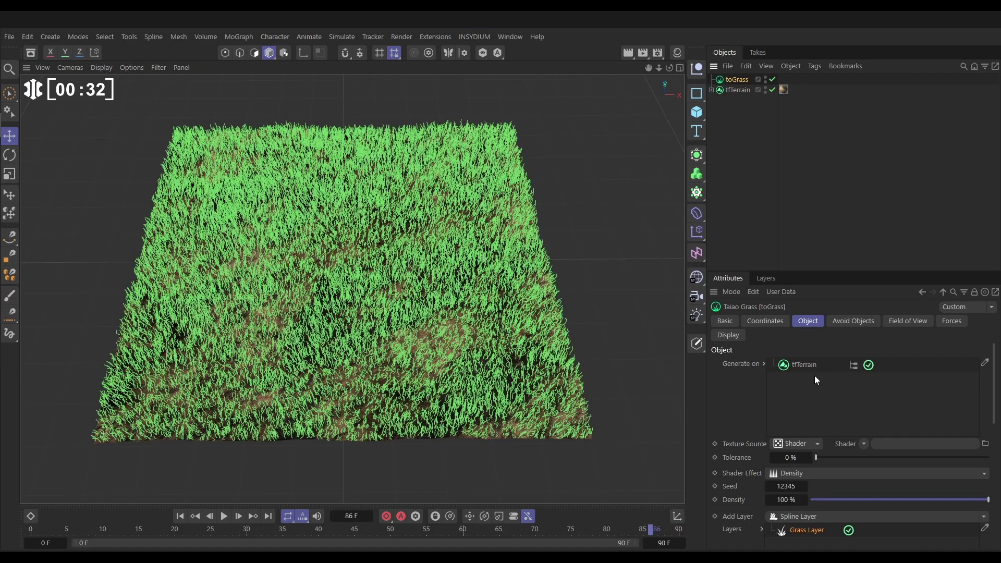
pyautogui.moveTo(380, 308)
pyautogui.keyDown('alt'); pyautogui.mouseDown()
pyautogui.moveTo(390, 218)
pyautogui.moveTo(413, 205)
pyautogui.moveTo(437, 231)
pyautogui.moveTo(417, 277)
pyautogui.moveTo(368, 342)
pyautogui.moveTo(363, 318)
pyautogui.mouseUp(); pyautogui.keyUp('alt')
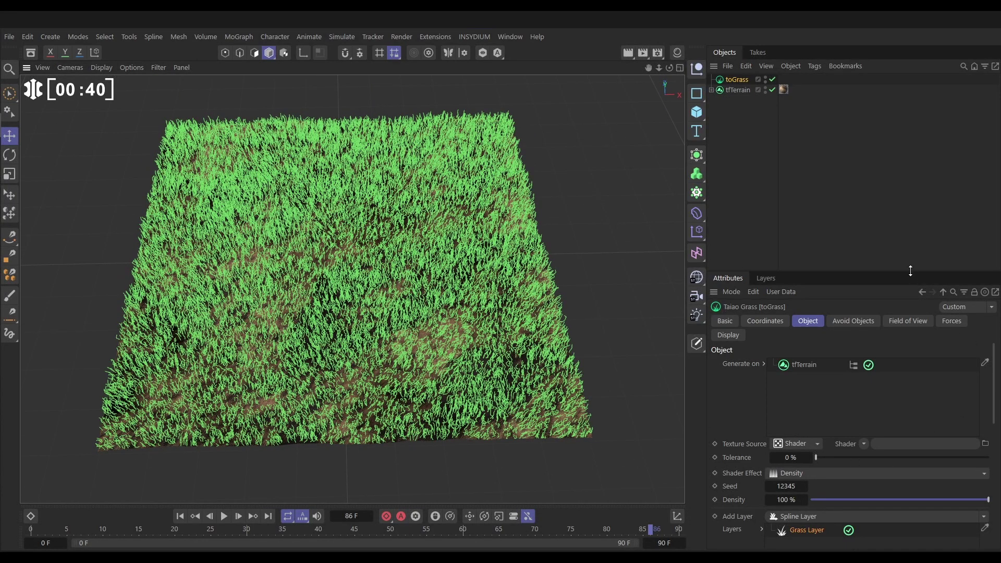
# Enlarge the Attributes panel and set the Grass Layer's Layer Type to Polygon Object.
pyautogui.moveTo(910, 272); pyautogui.dragTo(912, 139)
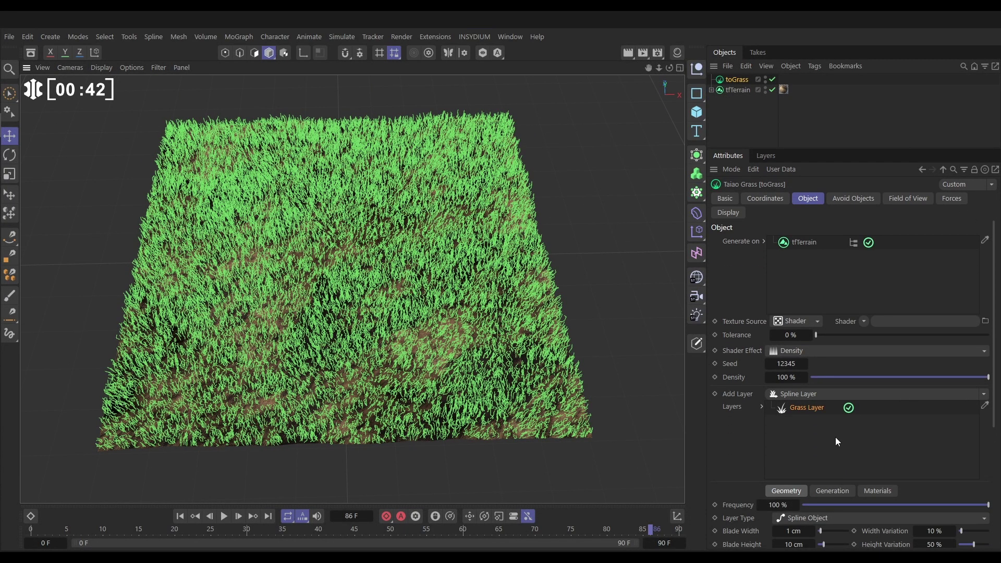
pyautogui.moveTo(988, 377)
pyautogui.mouseDown()
pyautogui.moveTo(824, 387)
pyautogui.moveTo(981, 383)
pyautogui.moveTo(997, 392)
pyautogui.mouseUp()
pyautogui.scroll(-3, 997, 392)
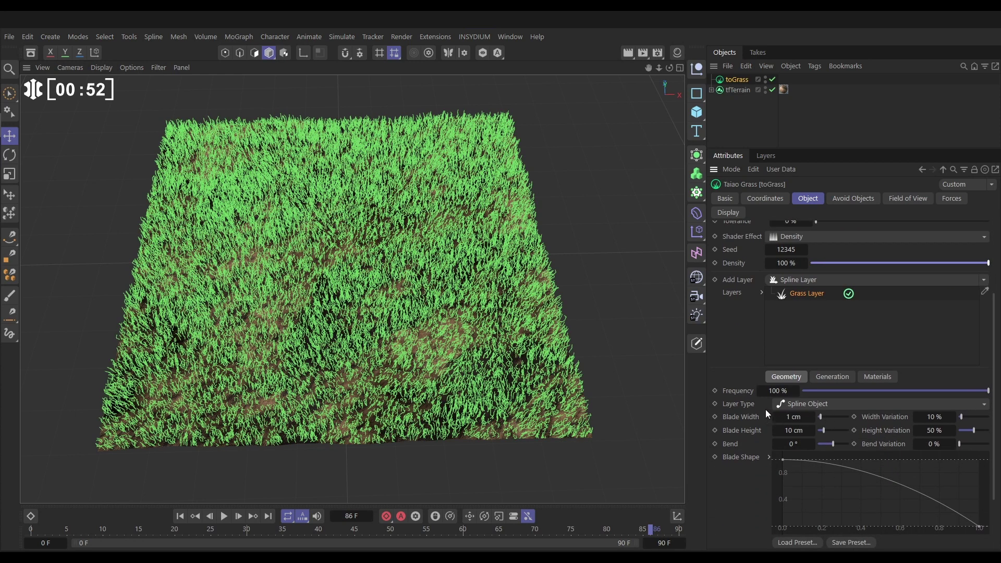
pyautogui.click(806, 404)
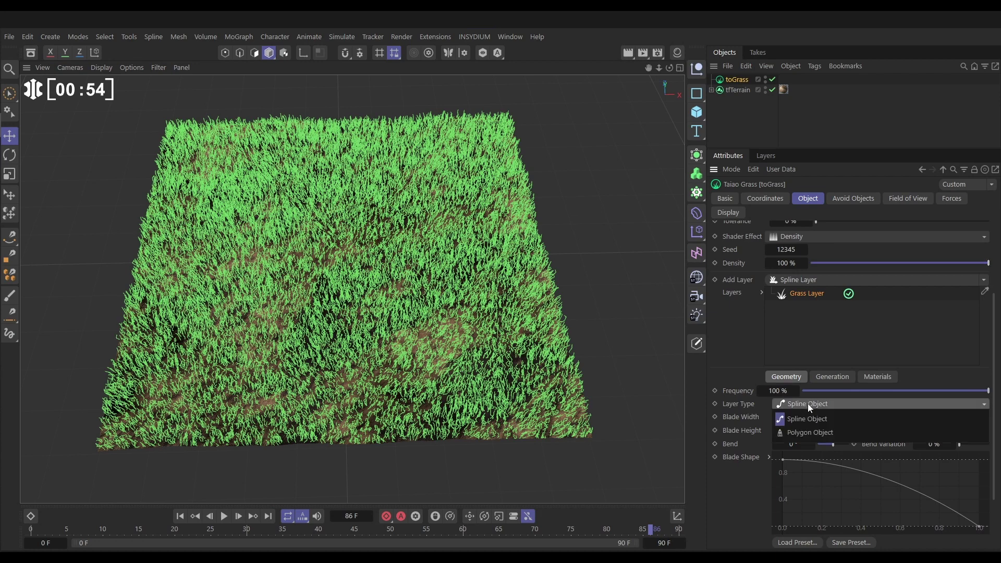
pyautogui.click(799, 432)
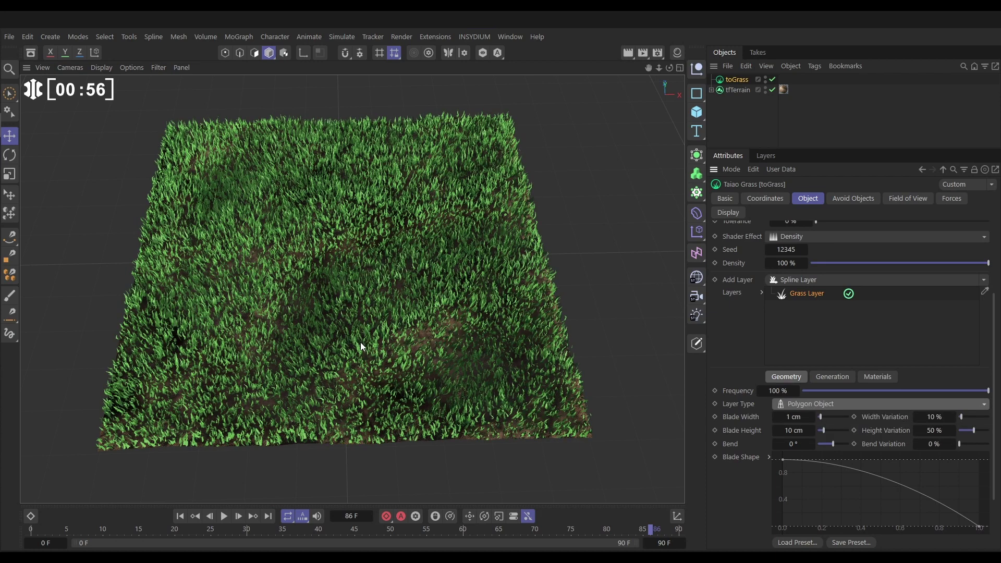
pyautogui.scroll(5, 439, 327)
# Check the polygon blades in lines shading, then return to plain shaded display framing the grass.
pyautogui.press('n')
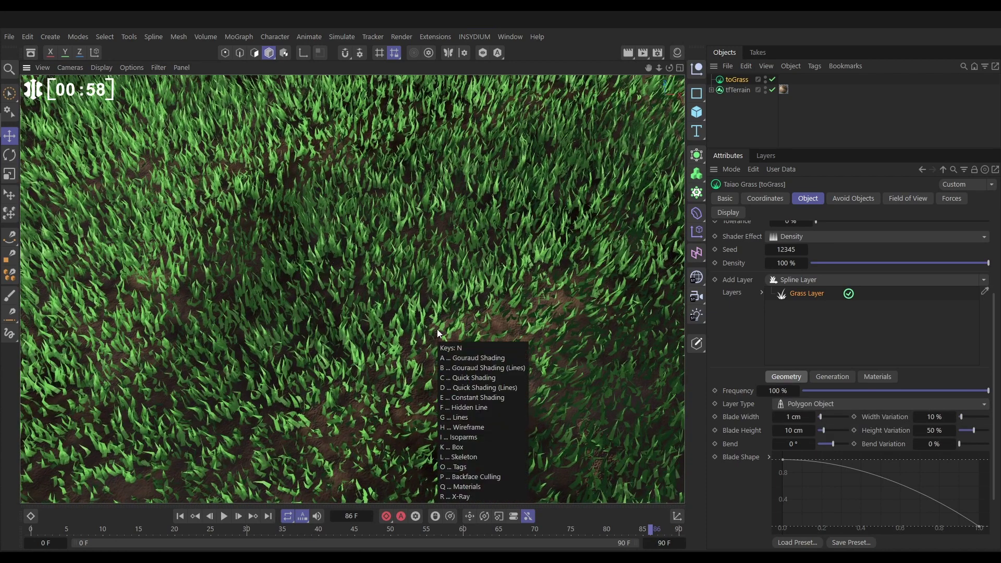
pyautogui.press('b')
pyautogui.hotkey('ctrl', 'shift', 'z')
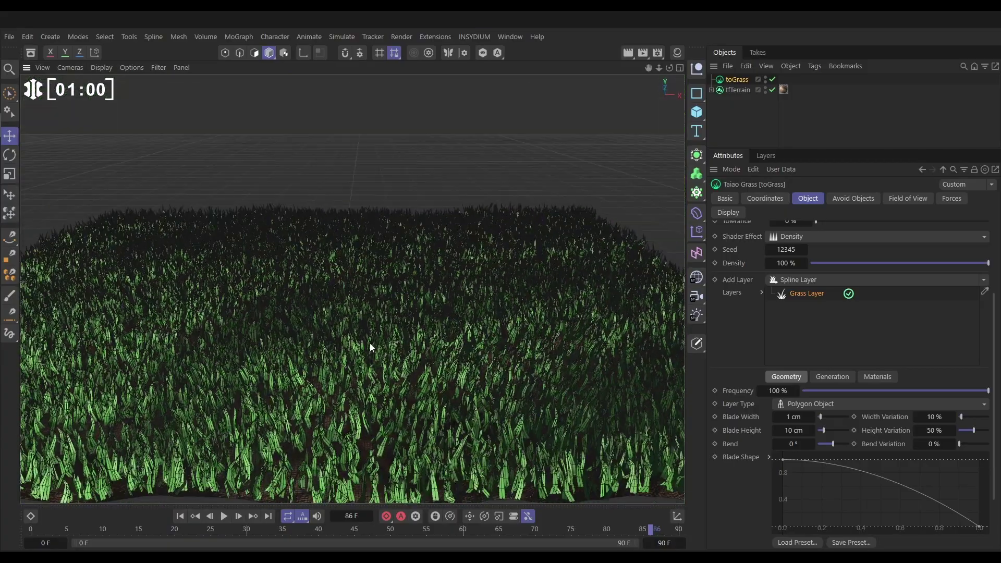
pyautogui.moveTo(366, 357)
pyautogui.keyDown('alt'); pyautogui.mouseDown()
pyautogui.moveTo(387, 356)
pyautogui.moveTo(383, 371)
pyautogui.moveTo(435, 396)
pyautogui.moveTo(397, 361)
pyautogui.moveTo(390, 399)
pyautogui.moveTo(387, 318)
pyautogui.mouseUp(); pyautogui.keyUp('alt')
pyautogui.press('n')
pyautogui.press('a')
pyautogui.hotkey('ctrl', 'shift', 'z')
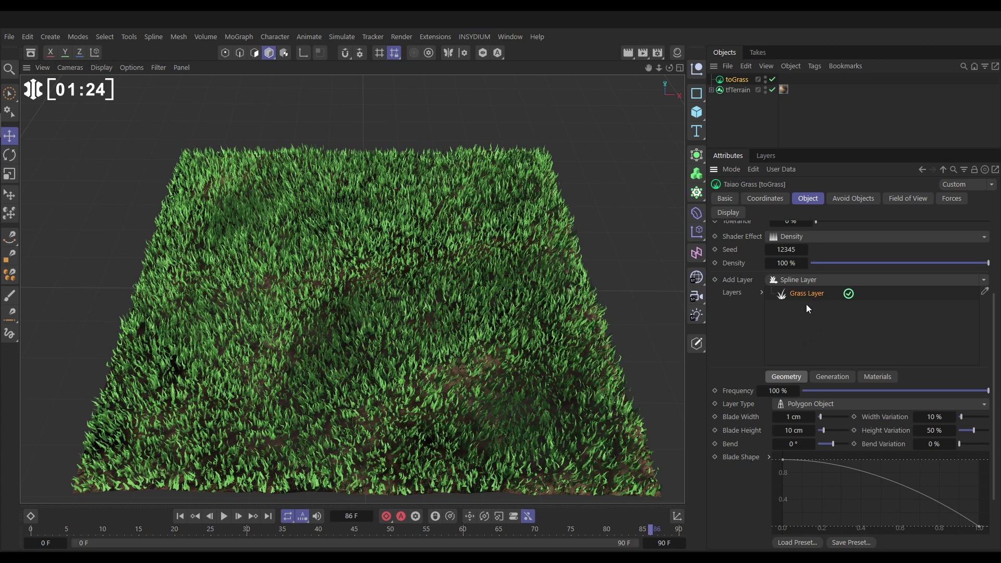
# Delete the default Grass Layer and add a Taiao toPlant - Grass tuft.
pyautogui.press('Delete')
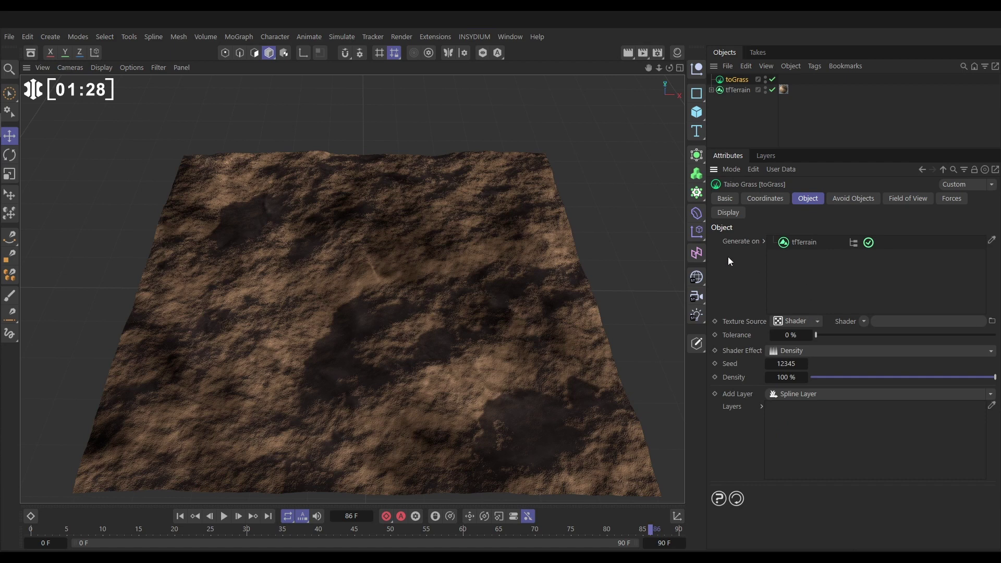
pyautogui.click(473, 34)
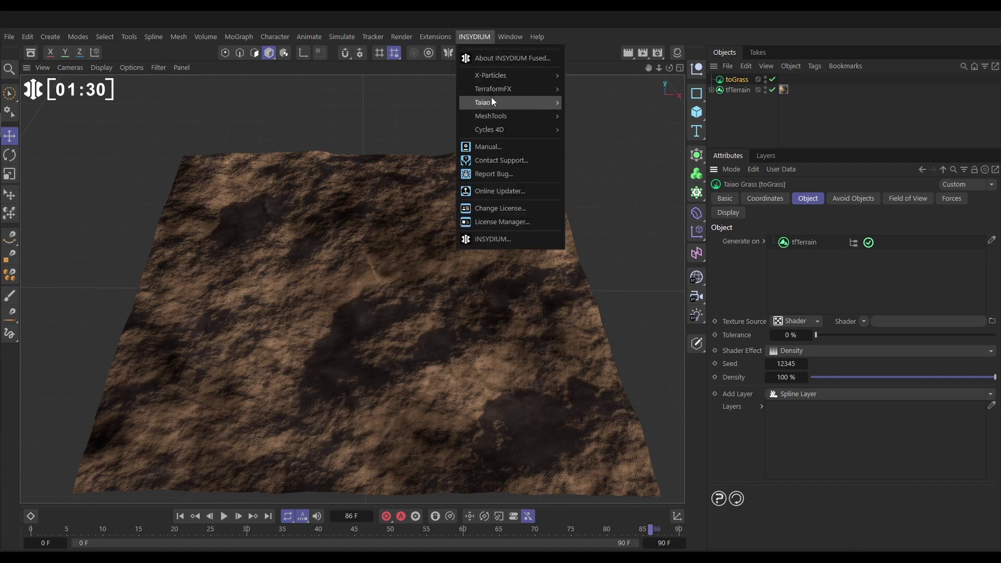
pyautogui.moveTo(536, 102)
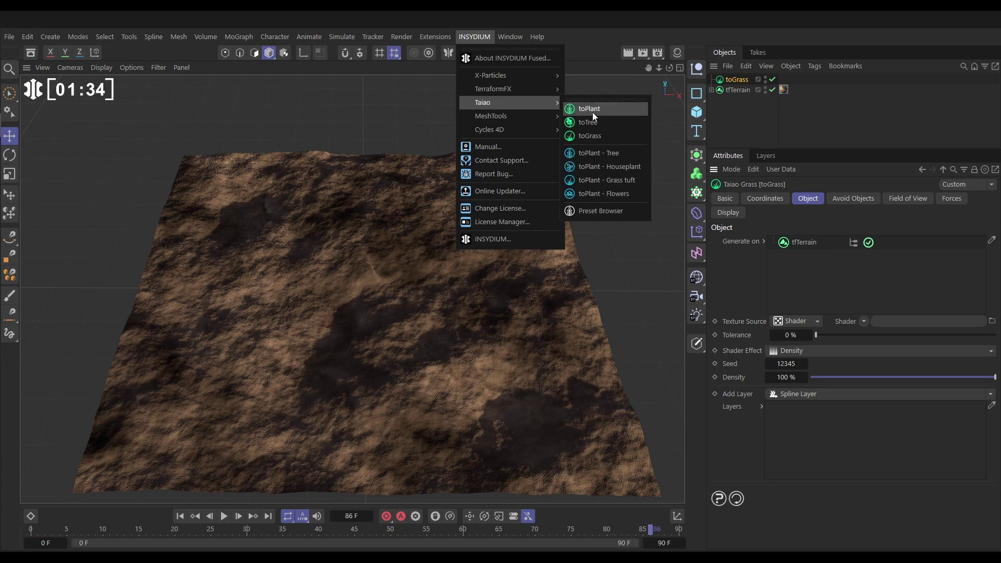
pyautogui.click(594, 180)
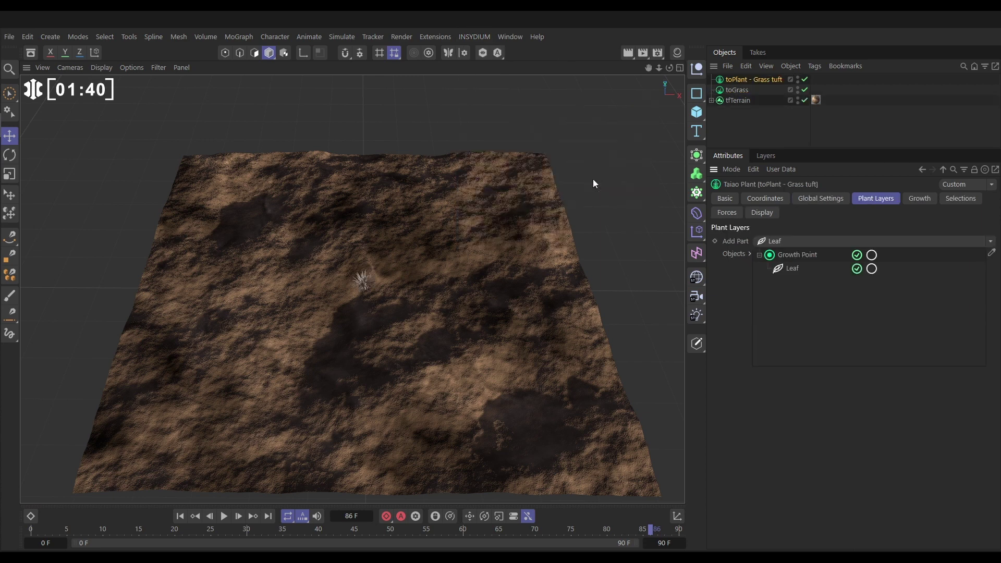
# Zoom in on the tuft from a low oblique angle and select its Leaf part.
pyautogui.scroll(10, 356, 287)
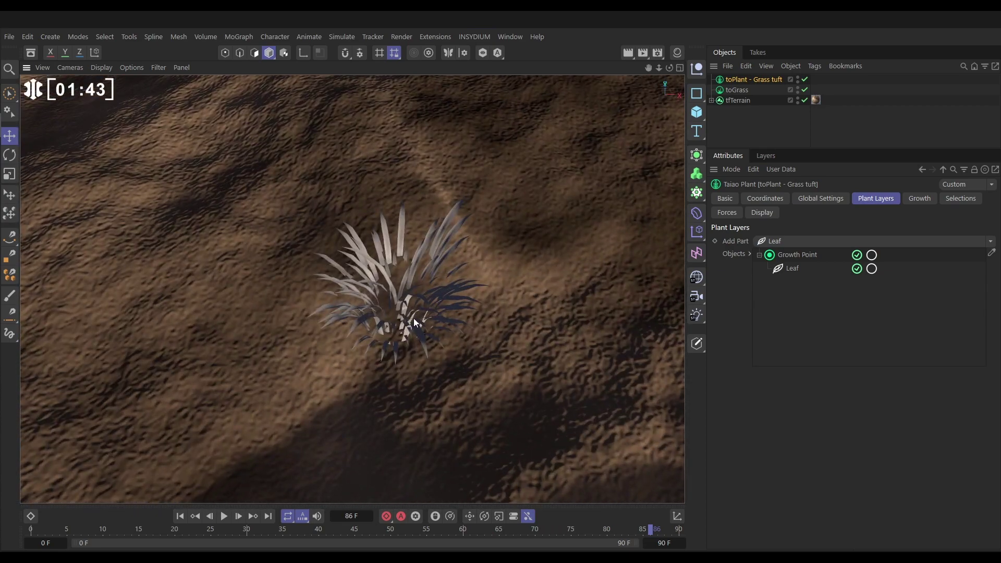
pyautogui.keyDown('alt'); pyautogui.moveTo(414, 318); pyautogui.dragTo(459, 260); pyautogui.keyUp('alt')
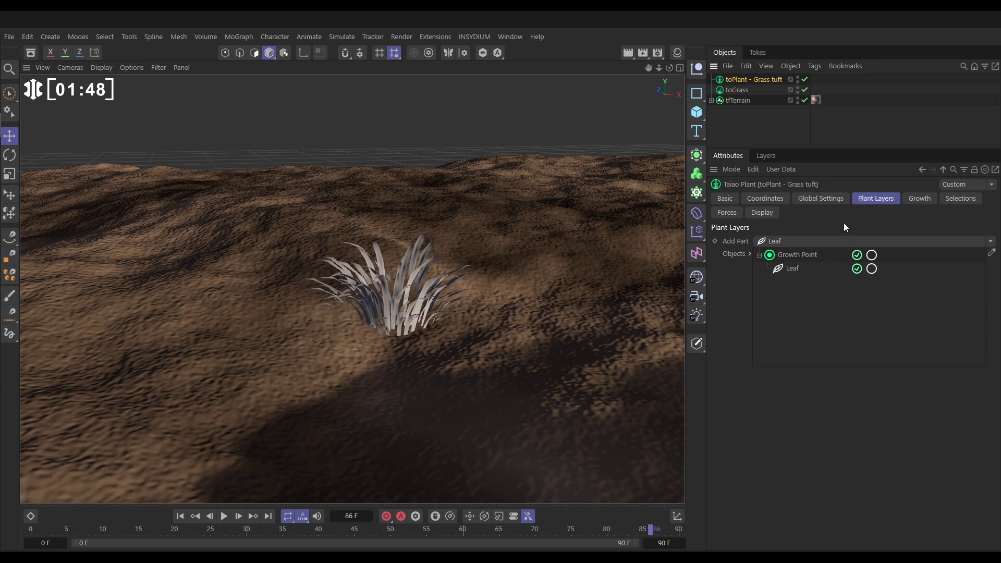
pyautogui.click(792, 270)
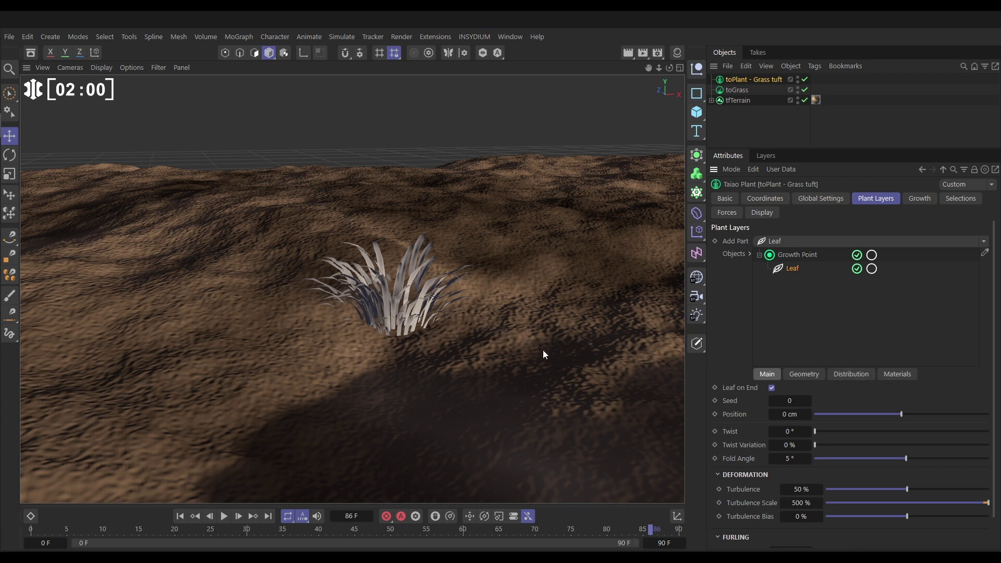
# Assign the Grass 01 and Grass 02 materials to the tuft's Leaf Materials list.
pyautogui.click(890, 377)
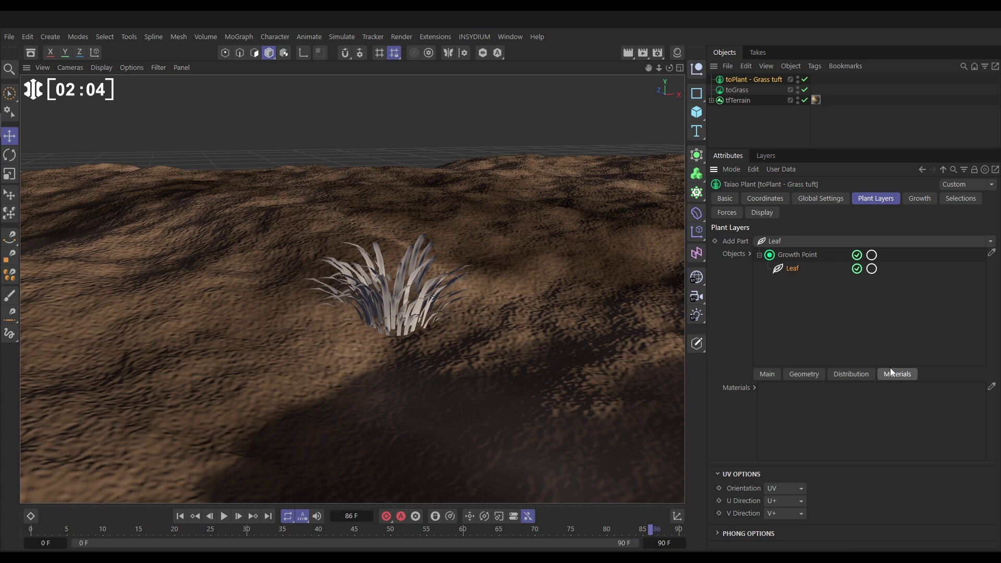
pyautogui.click(677, 53)
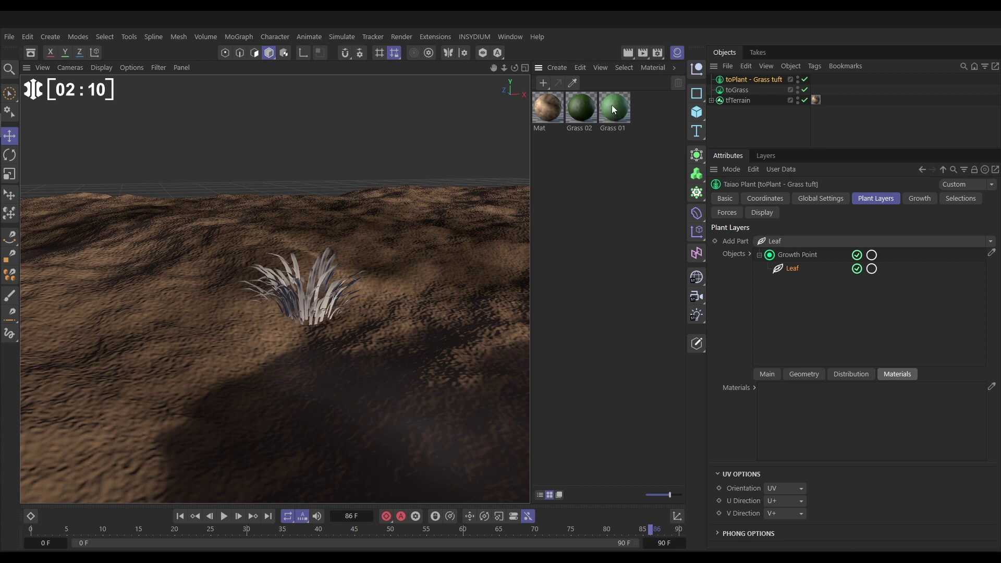
pyautogui.moveTo(612, 108); pyautogui.dragTo(817, 412)
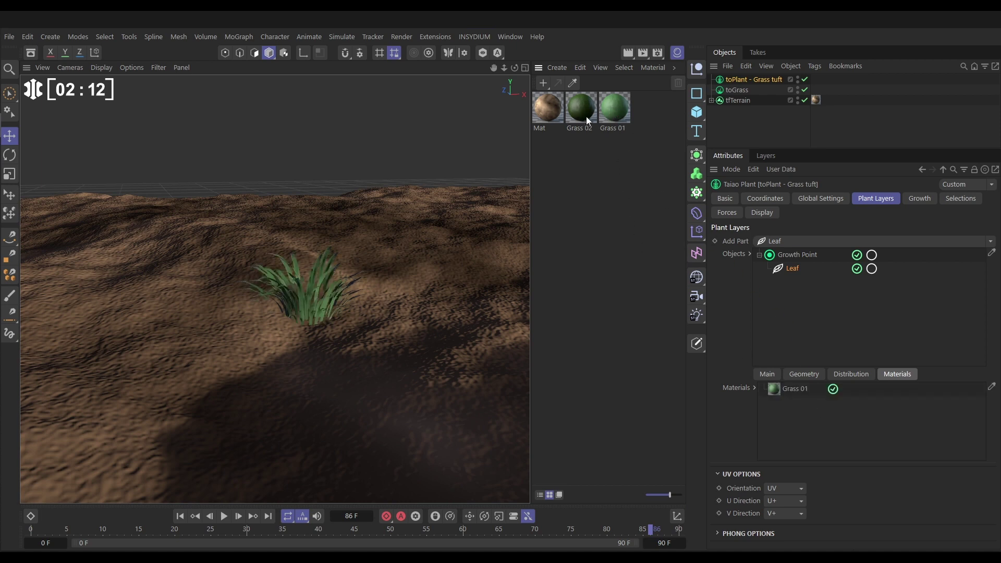
pyautogui.moveTo(583, 114)
pyautogui.mouseDown()
pyautogui.moveTo(757, 334)
pyautogui.moveTo(789, 420)
pyautogui.mouseUp()
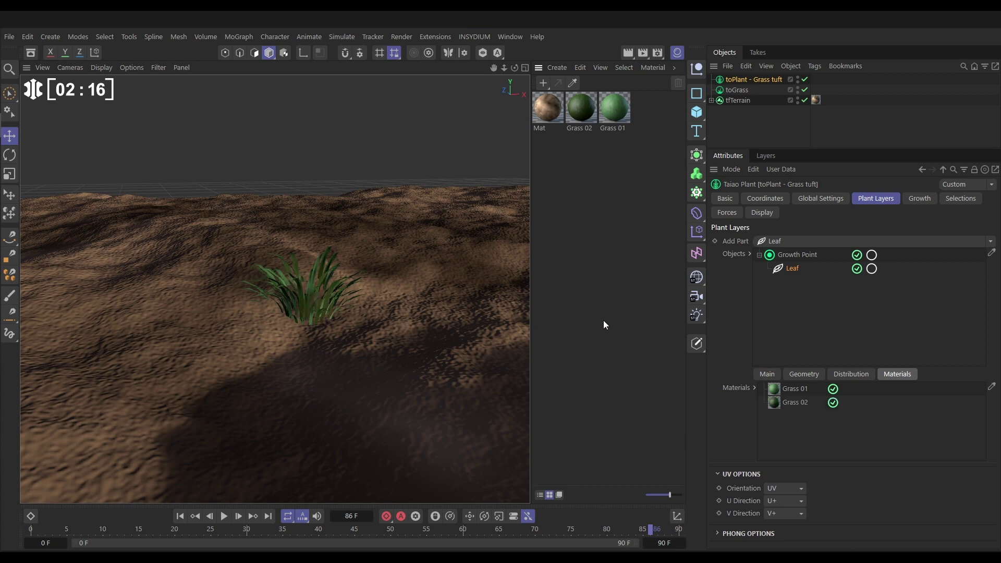
# Restore the full-width viewport layout and zoom out to view the whole terrain.
pyautogui.click(678, 57)
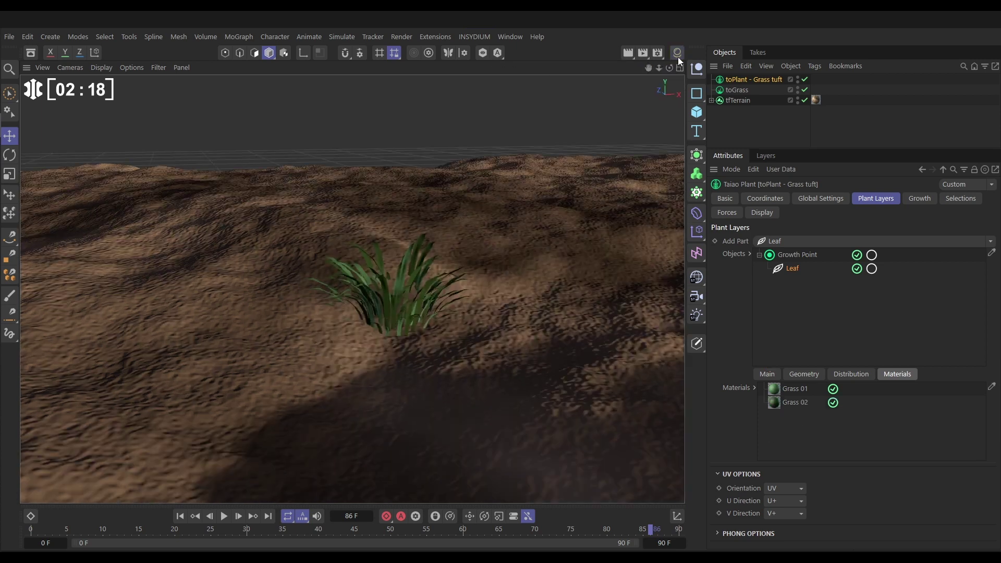
pyautogui.keyDown('alt'); pyautogui.moveTo(440, 286); pyautogui.dragTo(290, 313, button='right'); pyautogui.keyUp('alt')
pyautogui.keyDown('alt'); pyautogui.moveTo(454, 296); pyautogui.dragTo(428, 335); pyautogui.keyUp('alt')
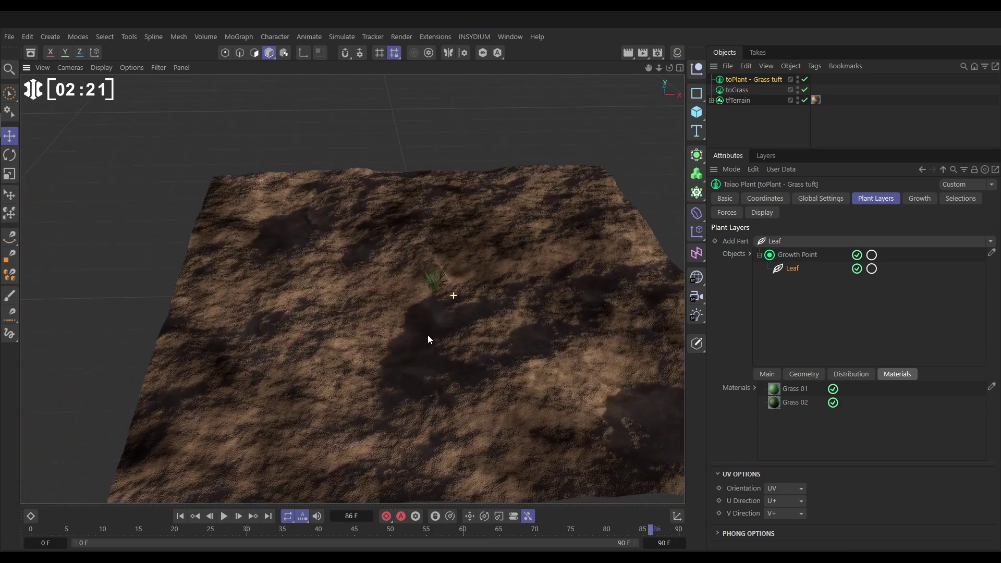
pyautogui.keyDown('alt'); pyautogui.moveTo(428, 335); pyautogui.dragTo(418, 298, button='middle'); pyautogui.keyUp('alt')
# Add the Grass tuft plant to toGrass's Layers list and bring up the layer's Object Mode options.
pyautogui.click(738, 90)
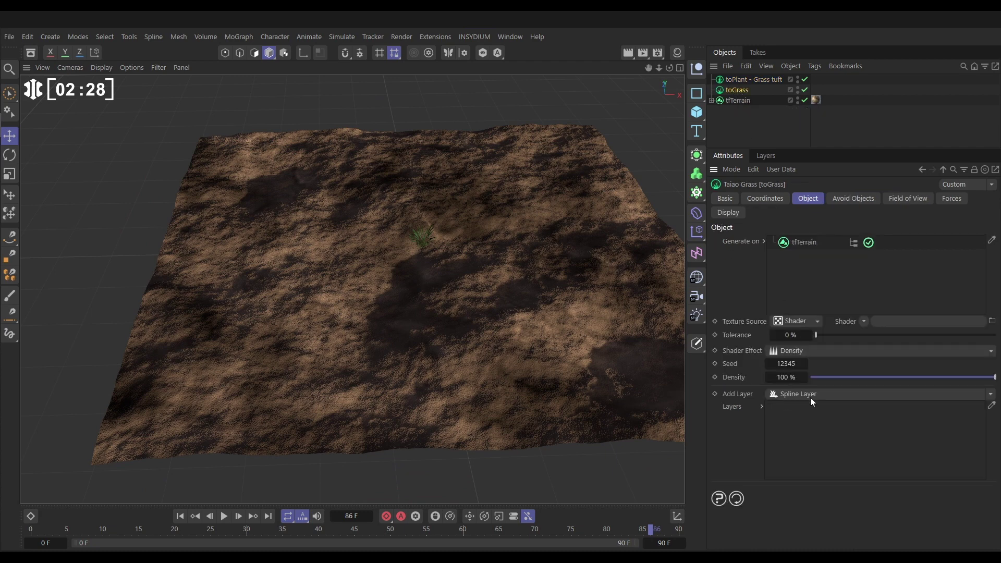
pyautogui.moveTo(740, 79); pyautogui.dragTo(824, 284)
pyautogui.moveTo(820, 394); pyautogui.dragTo(819, 420)
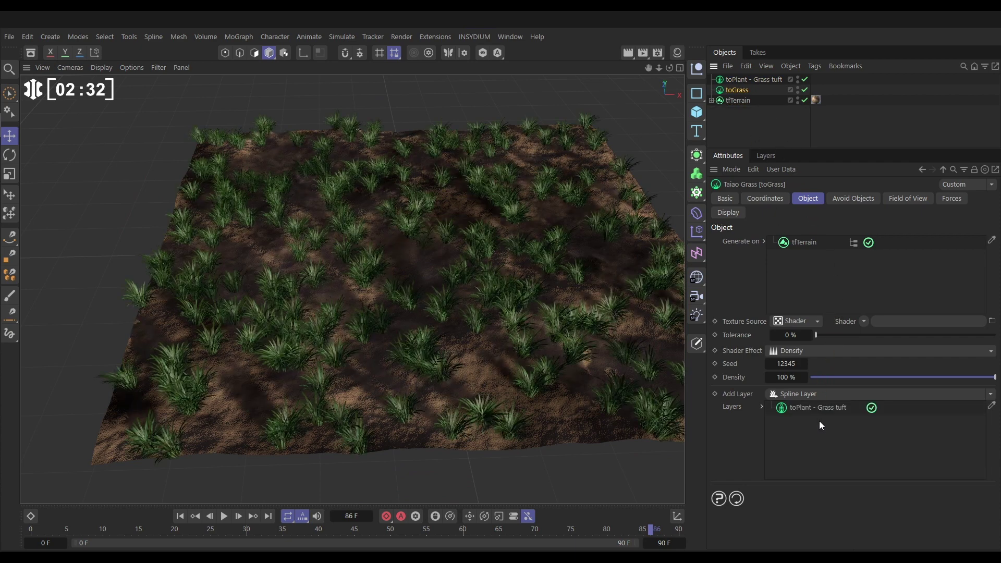
pyautogui.keyDown('alt'); pyautogui.moveTo(379, 292); pyautogui.dragTo(403, 306); pyautogui.keyUp('alt')
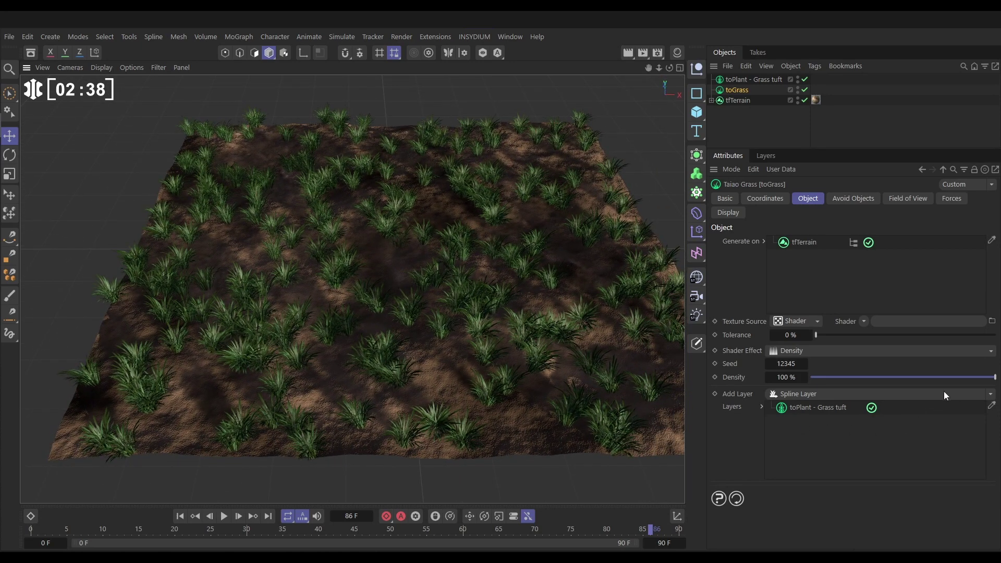
pyautogui.click(827, 406)
pyautogui.scroll(-3, 846, 468)
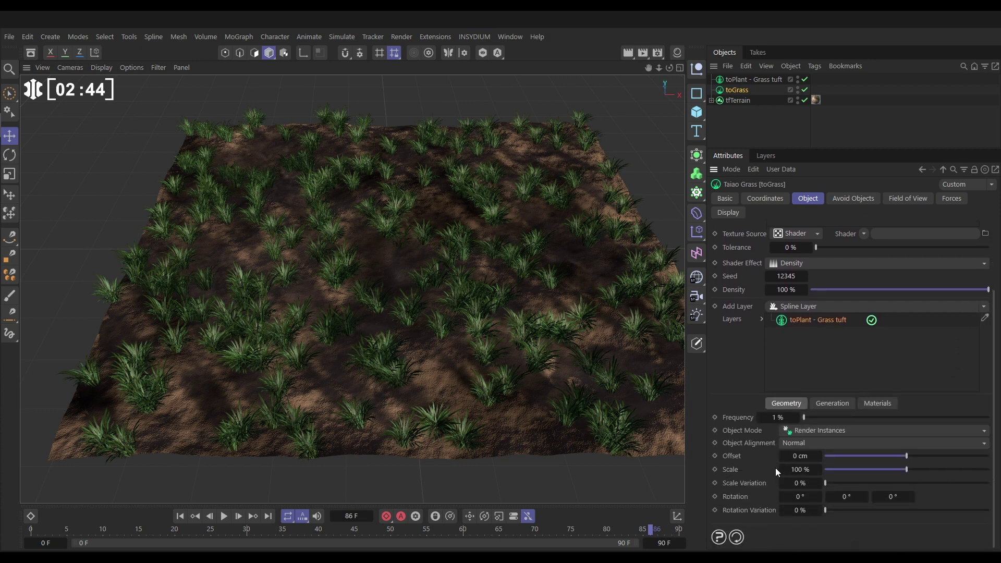
pyautogui.click(806, 430)
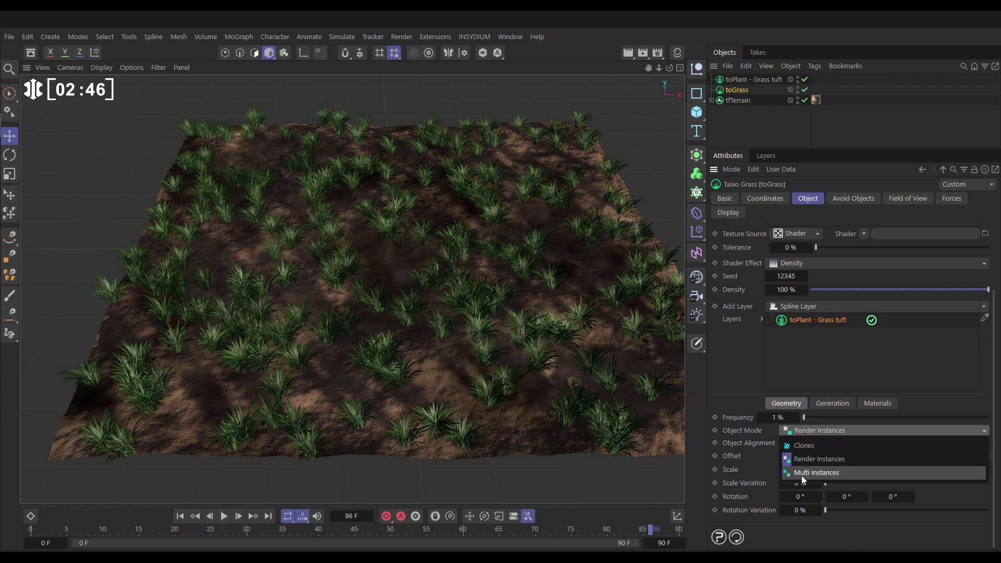
# Set the tuft layer to Multi Instances and raise its Frequency to 14.9%.
pyautogui.click(826, 473)
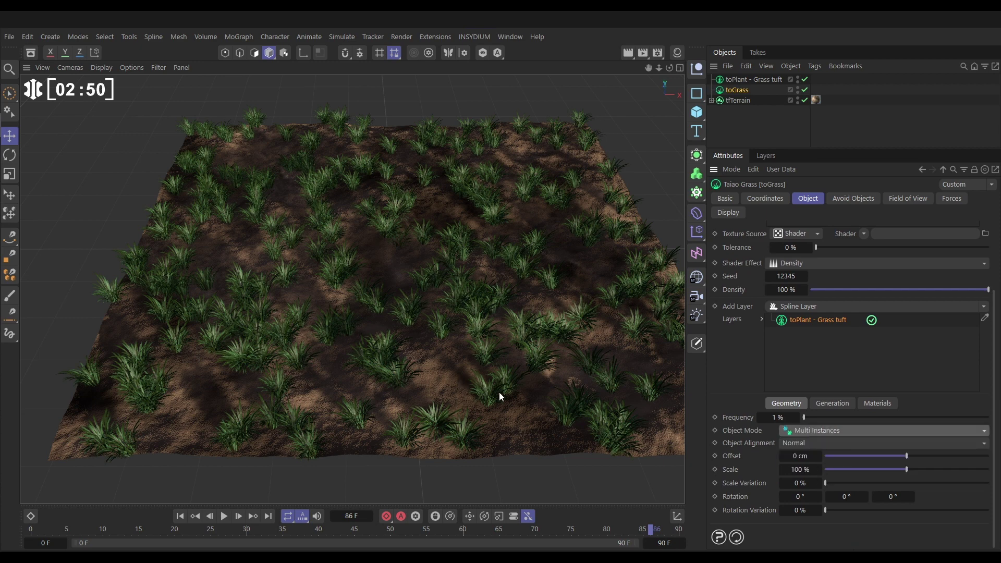
pyautogui.moveTo(805, 418); pyautogui.dragTo(830, 419)
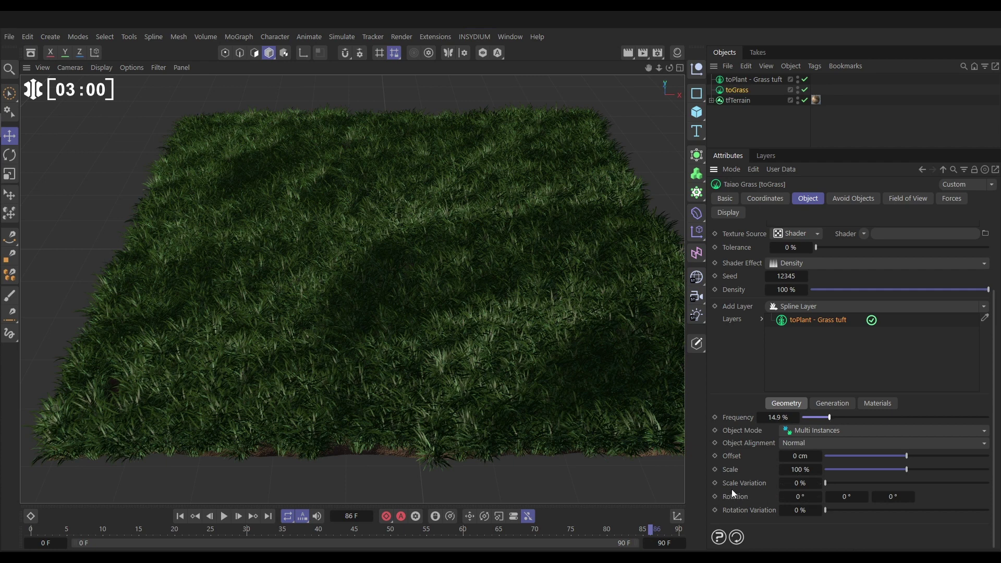
# Give the grass tufts 10% Scale Variation and 360° heading rotation variation.
pyautogui.click(800, 485)
pyautogui.write('10')
pyautogui.press('Return')
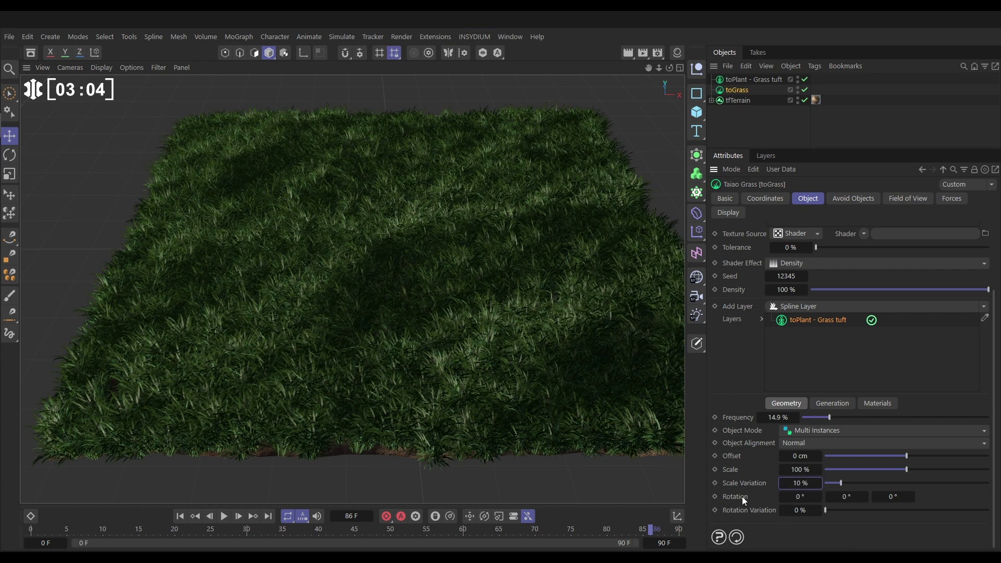
pyautogui.click(799, 496)
pyautogui.write('36')
pyautogui.write('0')
pyautogui.write('0')
pyautogui.write('0')
pyautogui.press('Return')
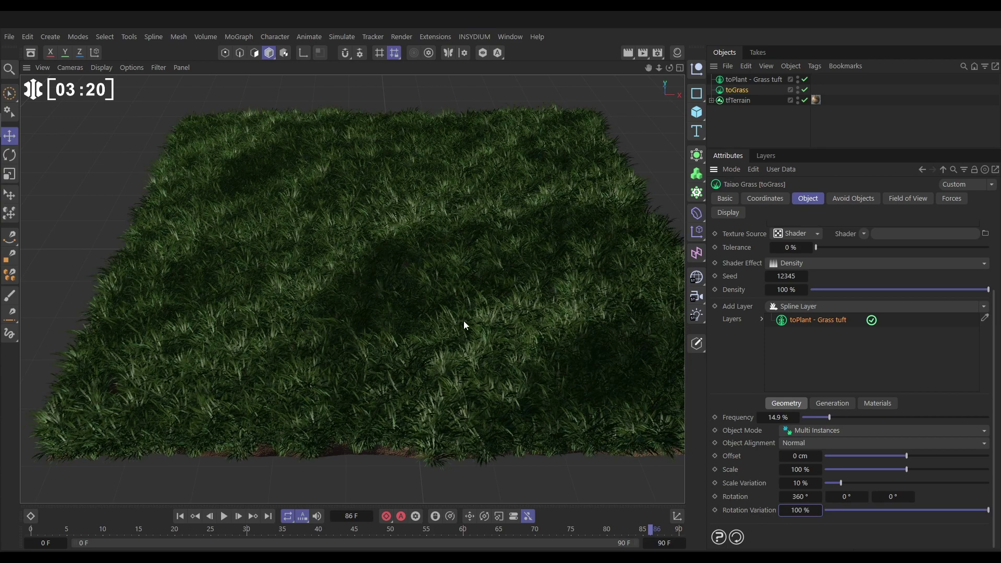
pyautogui.moveTo(405, 258)
pyautogui.keyDown('alt'); pyautogui.mouseDown()
pyautogui.moveTo(422, 292)
pyautogui.moveTo(541, 259)
pyautogui.moveTo(380, 247)
pyautogui.moveTo(404, 272)
pyautogui.mouseUp(); pyautogui.keyUp('alt')
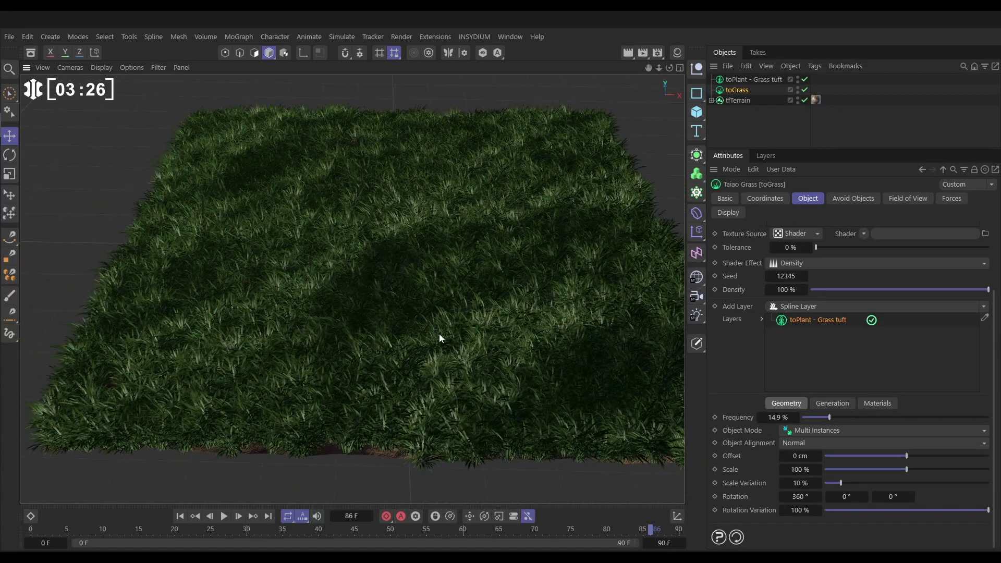
pyautogui.keyDown('alt'); pyautogui.moveTo(439, 336); pyautogui.dragTo(414, 312); pyautogui.keyUp('alt')
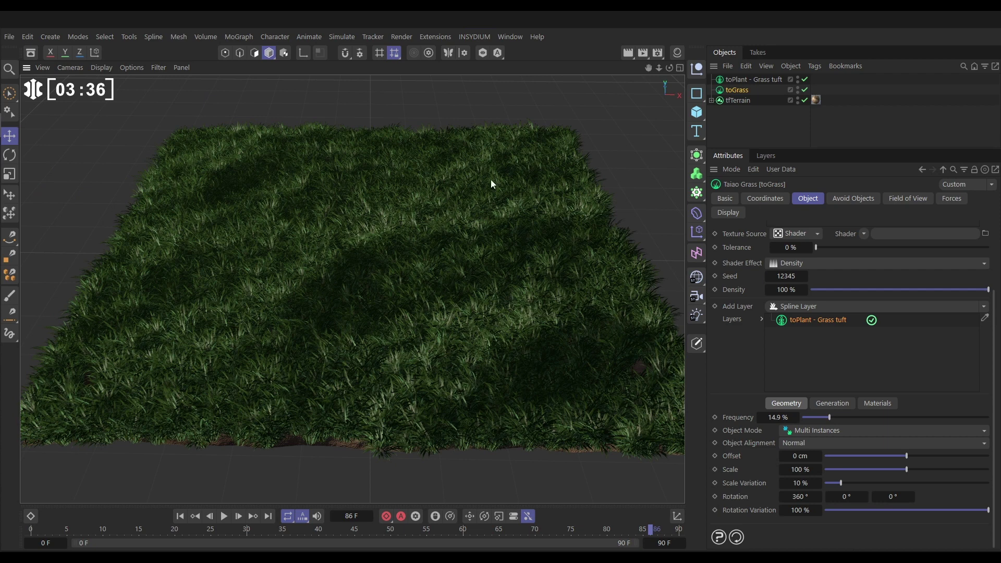
# Add the Buttercup preset from the Flowers section of the Taiao Preset Browser.
pyautogui.click(479, 36)
pyautogui.moveTo(490, 102)
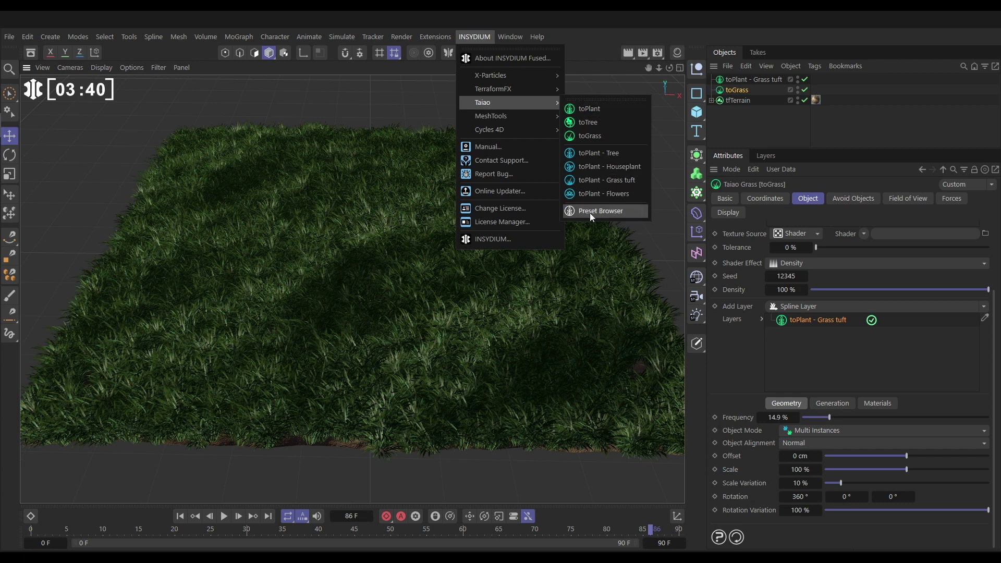
pyautogui.click(606, 211)
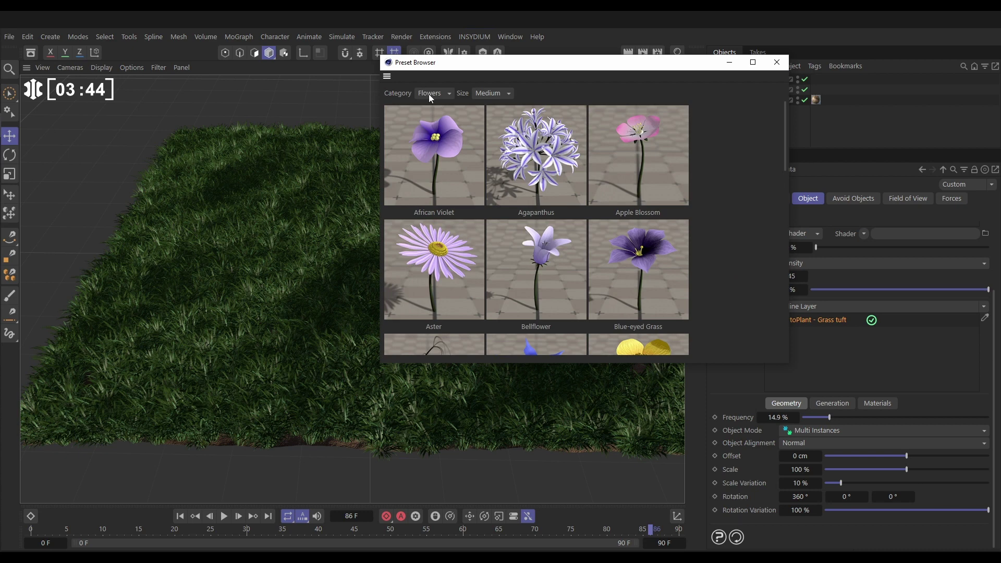
pyautogui.moveTo(784, 143); pyautogui.dragTo(663, 181)
pyautogui.doubleClick(645, 161)
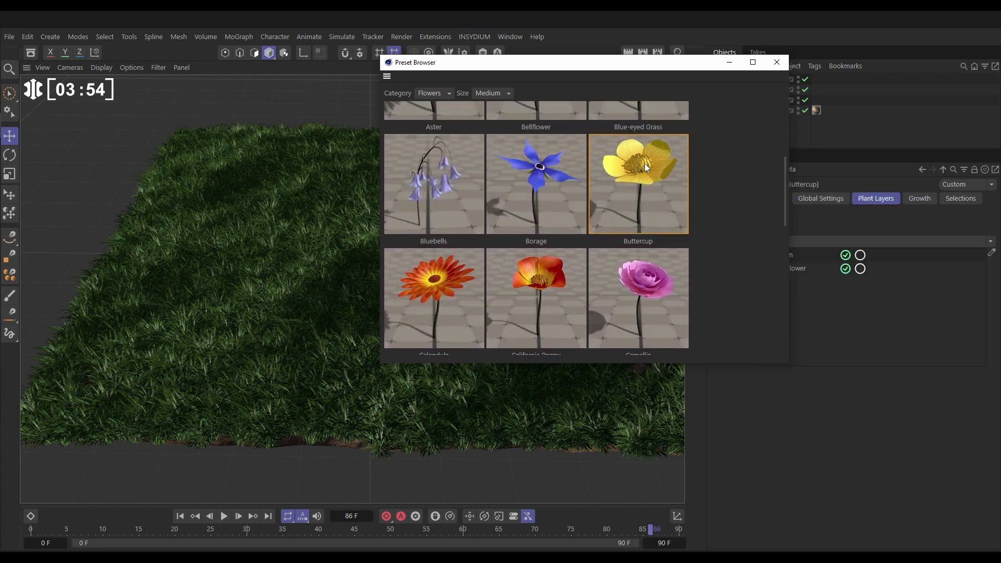
pyautogui.click(776, 63)
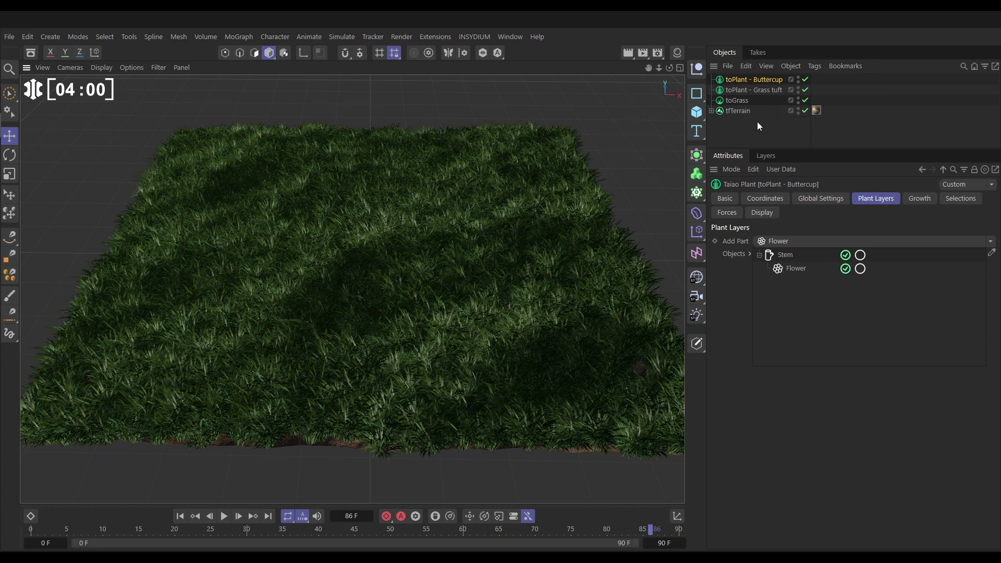
# Add toPlant - Buttercup as a second toGrass layer and test a lower overall density.
pyautogui.click(738, 102)
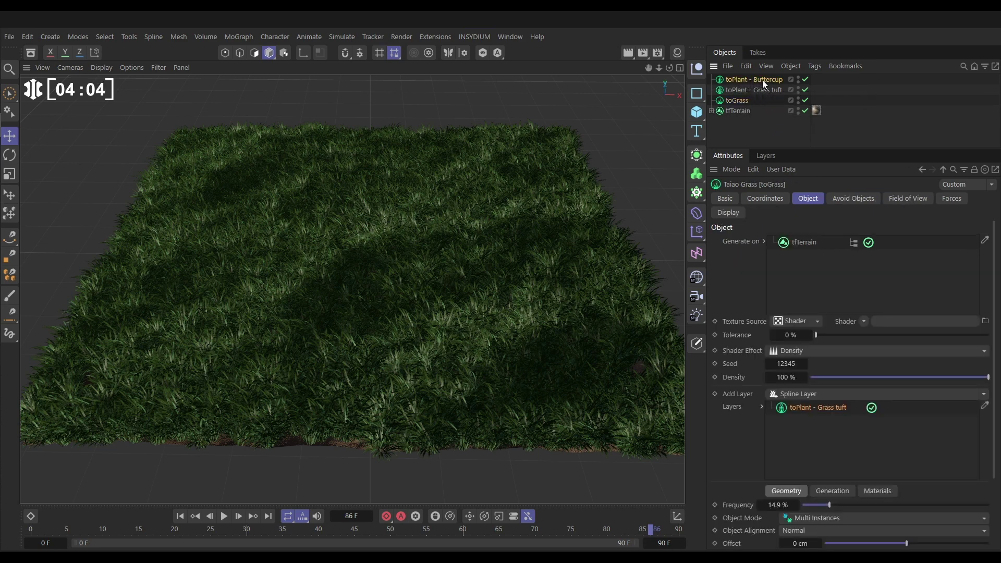
pyautogui.moveTo(763, 80); pyautogui.dragTo(798, 421)
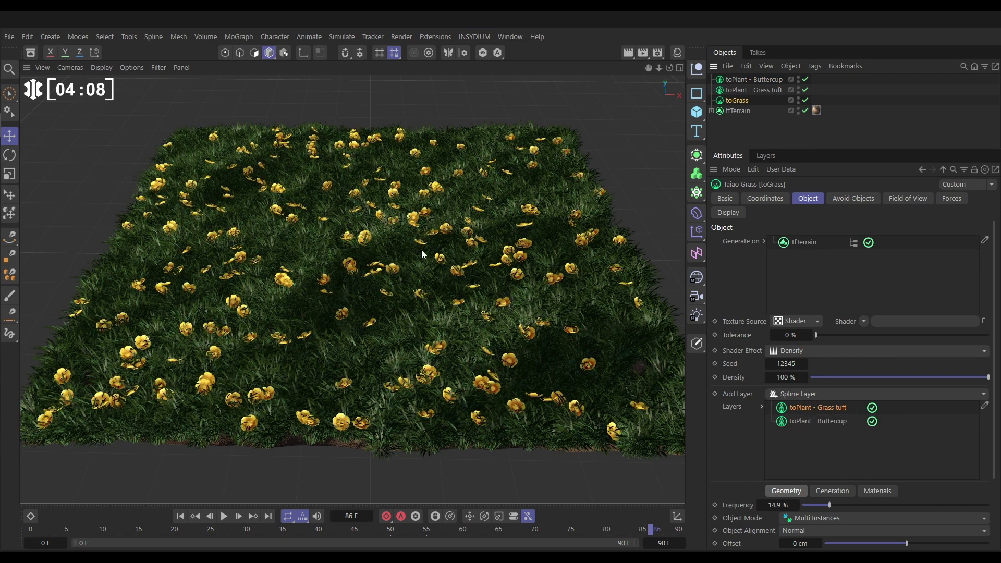
pyautogui.keyDown('alt'); pyautogui.moveTo(427, 245); pyautogui.dragTo(395, 299); pyautogui.keyUp('alt')
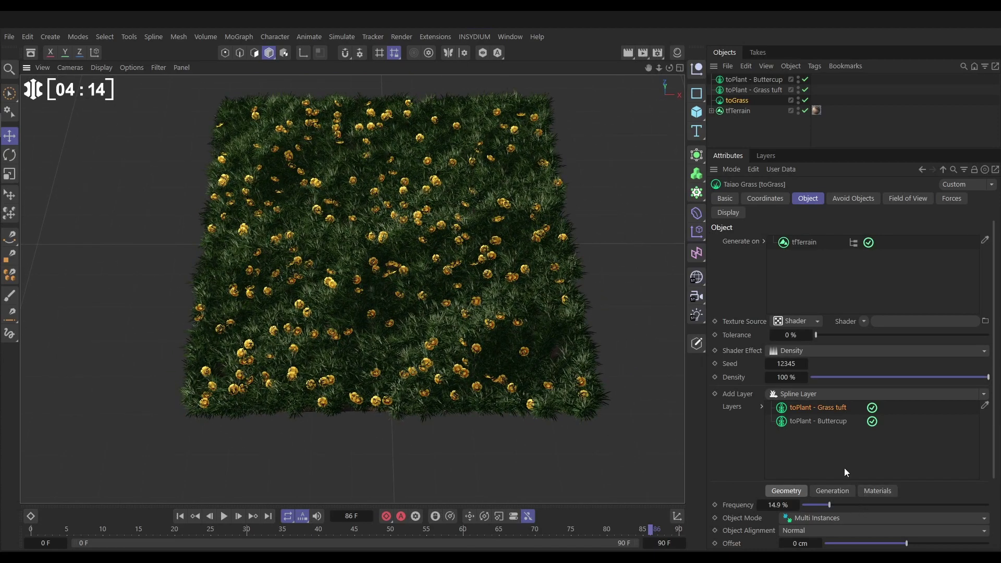
pyautogui.moveTo(972, 379); pyautogui.dragTo(997, 389)
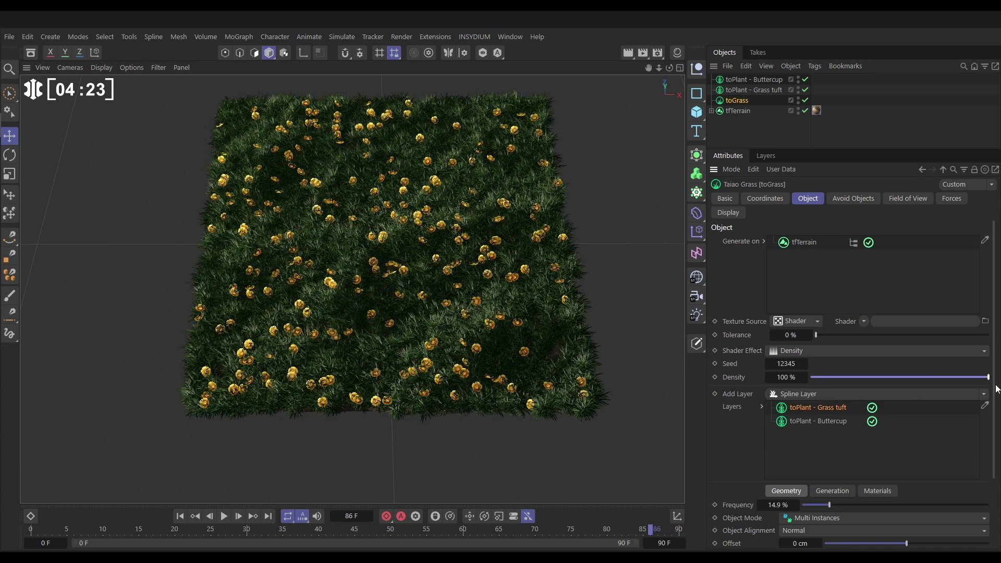
# Select the Buttercup layer and lower its frequency to 0.1%.
pyautogui.click(826, 422)
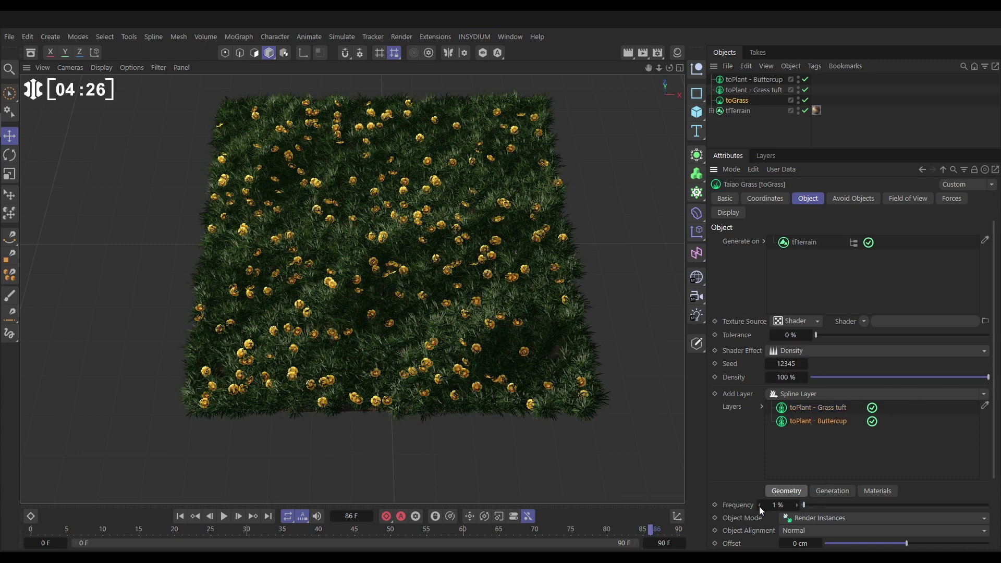
pyautogui.click(777, 505)
pyautogui.write('0.1')
pyautogui.press('Return')
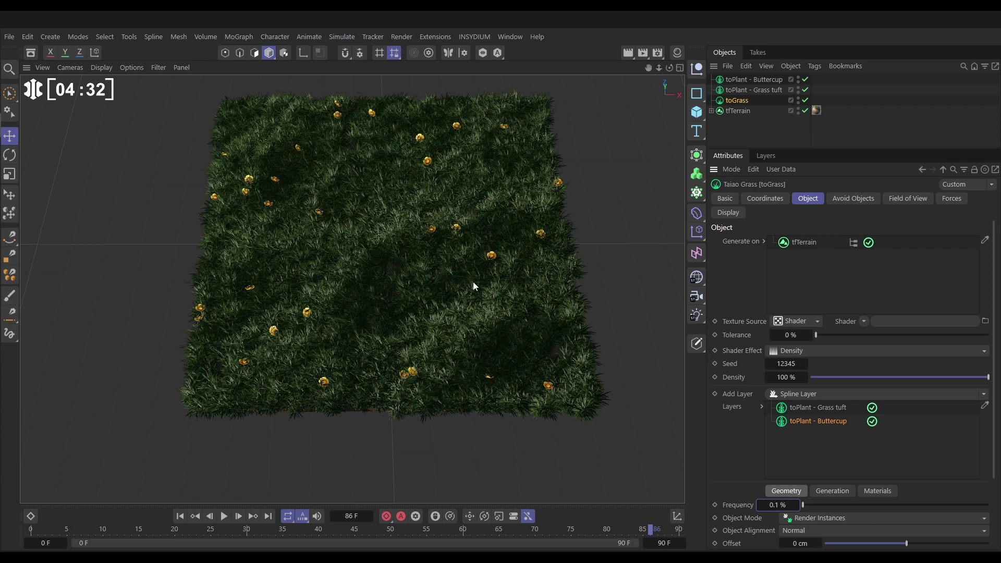
# Give the buttercups 6.2% scale variation, 360° heading rotation and 100% rotation variation.
pyautogui.moveTo(994, 428); pyautogui.dragTo(994, 483)
pyautogui.moveTo(832, 505)
pyautogui.mouseDown()
pyautogui.moveTo(867, 509)
pyautogui.moveTo(835, 508)
pyautogui.mouseUp()
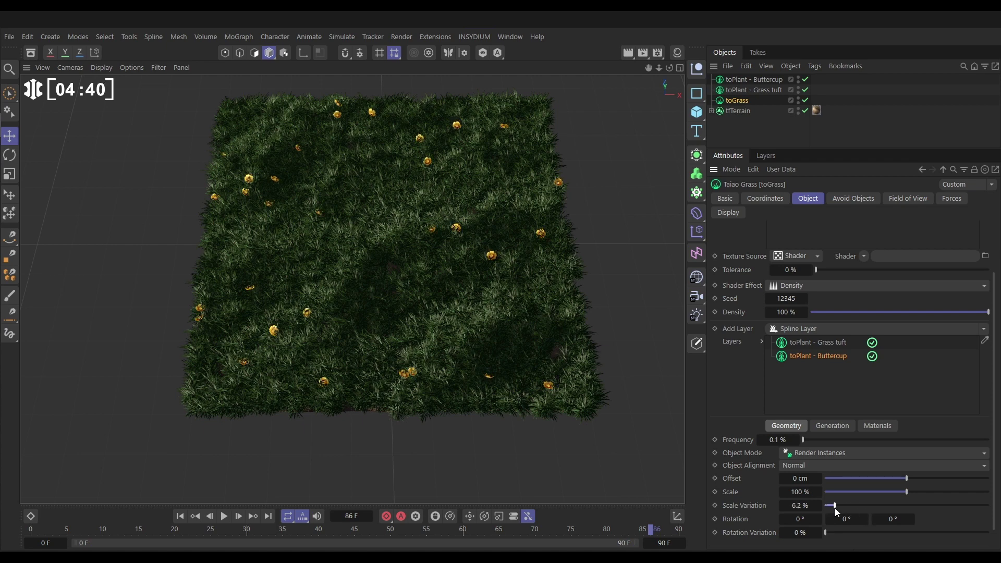
pyautogui.click(798, 520)
pyautogui.write('360')
pyautogui.press('Return')
pyautogui.click(796, 533)
pyautogui.write('100')
pyautogui.press('Return')
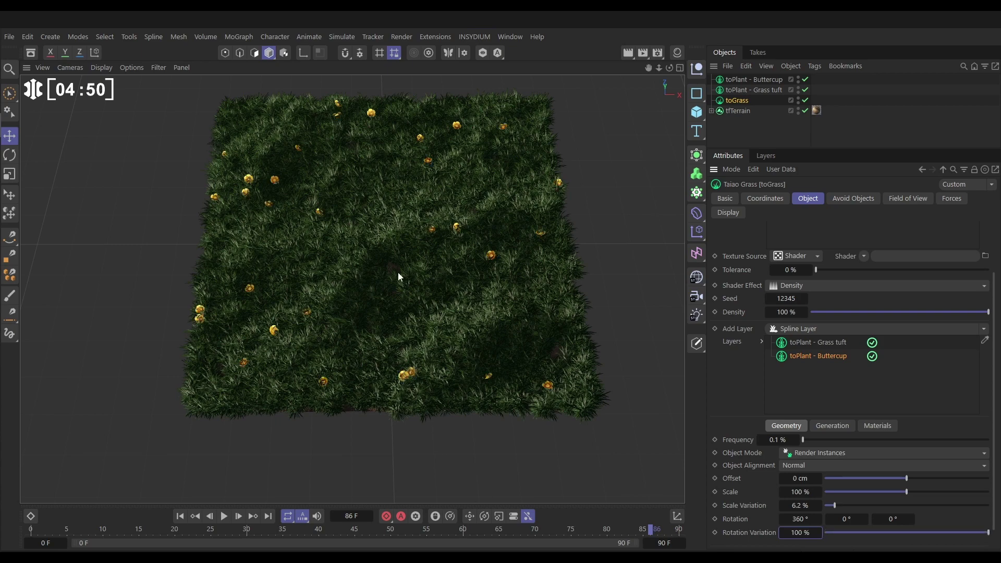
pyautogui.keyDown('alt'); pyautogui.moveTo(400, 237); pyautogui.dragTo(370, 222); pyautogui.keyUp('alt')
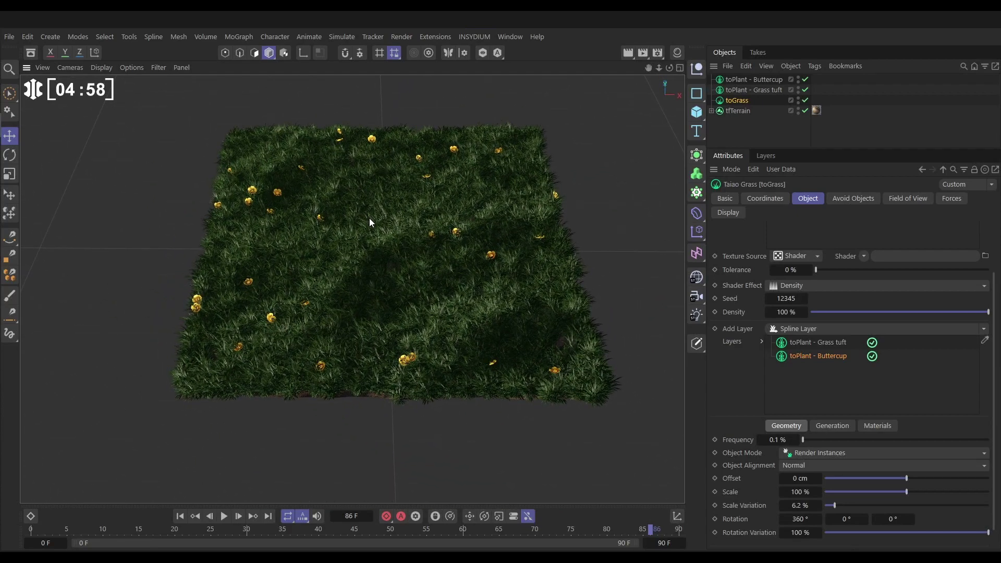
# Add a Daisy plant from the Taiao Preset Browser and drag toPlant - Daisy into toGrass's Layers.
pyautogui.click(474, 36)
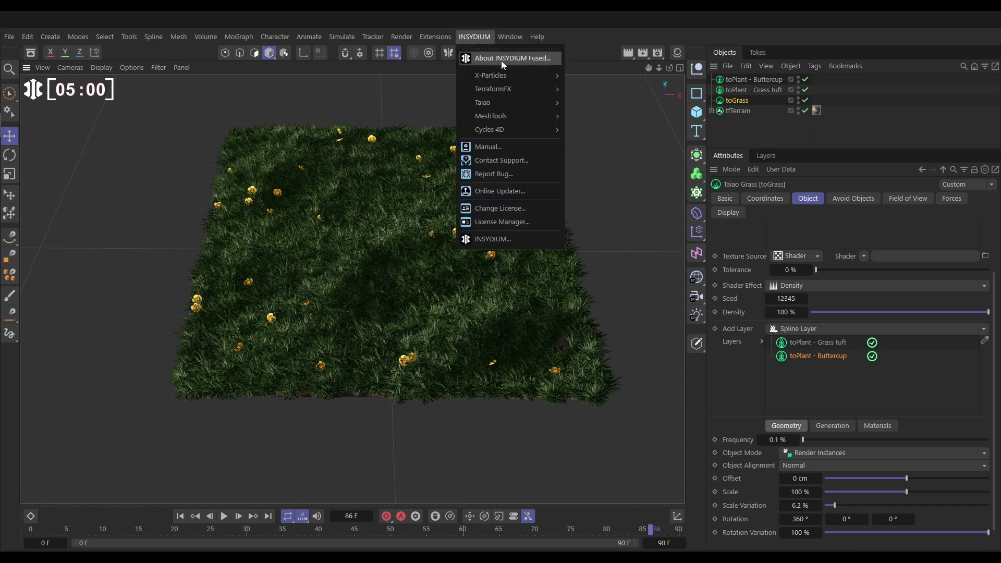
pyautogui.moveTo(506, 120)
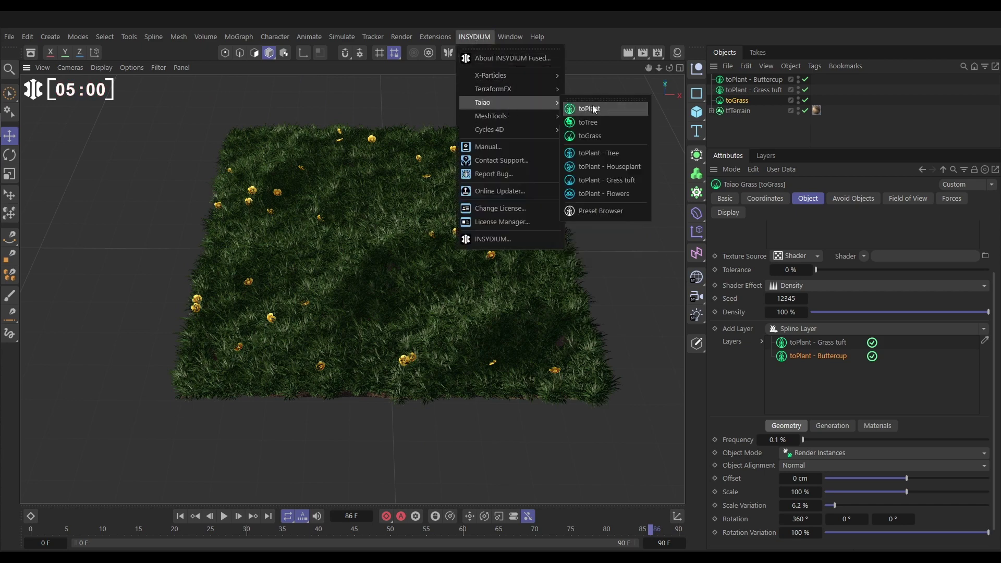
pyautogui.click(599, 211)
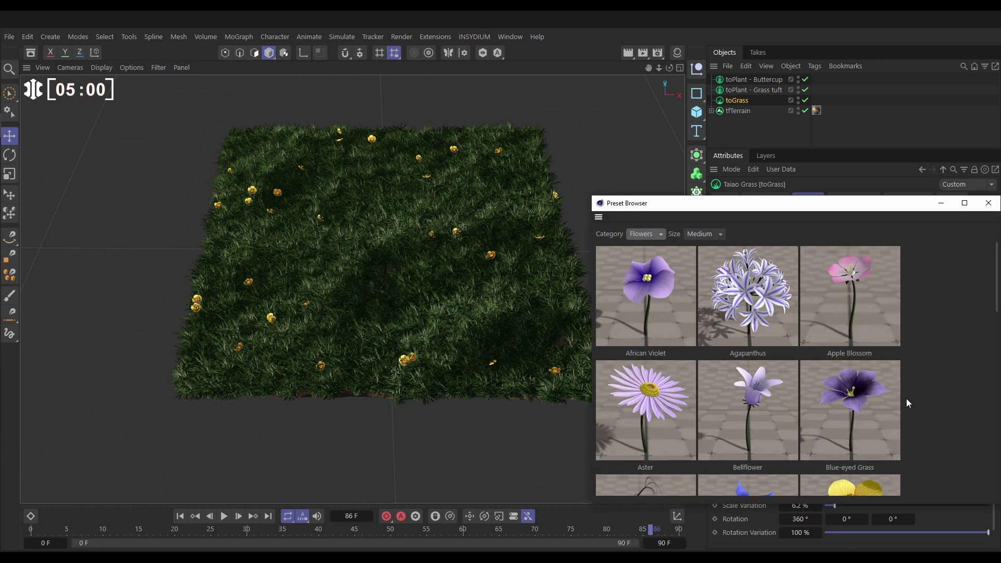
pyautogui.moveTo(997, 306); pyautogui.dragTo(997, 439)
pyautogui.click(650, 361)
pyautogui.moveTo(853, 208); pyautogui.dragTo(663, 161)
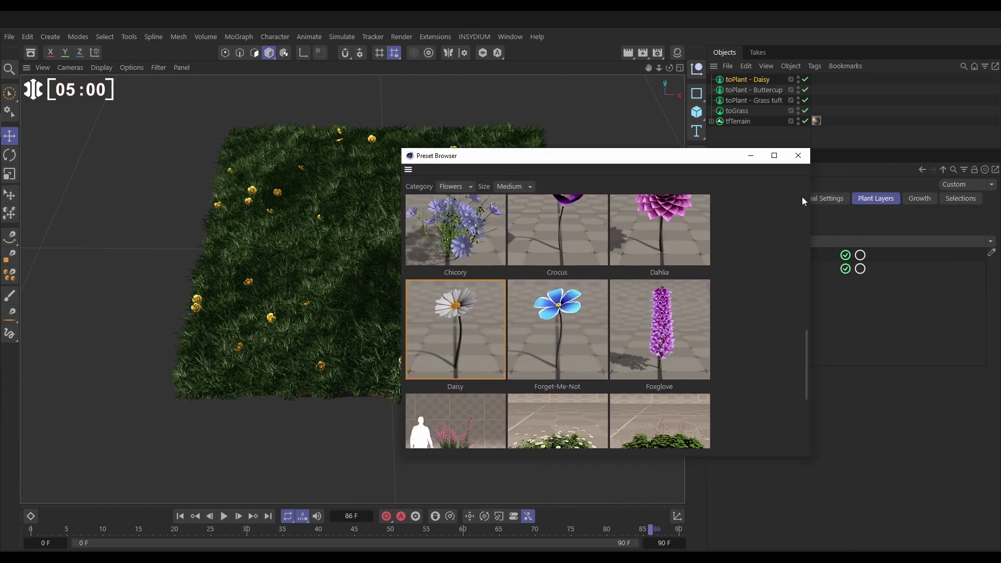
pyautogui.click(799, 155)
pyautogui.click(735, 112)
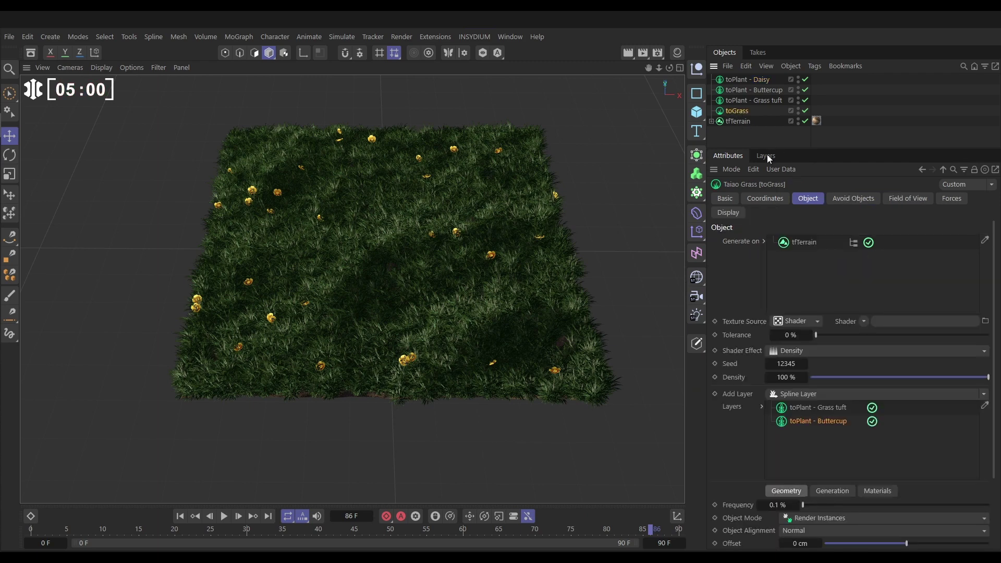
pyautogui.moveTo(753, 78); pyautogui.dragTo(835, 435)
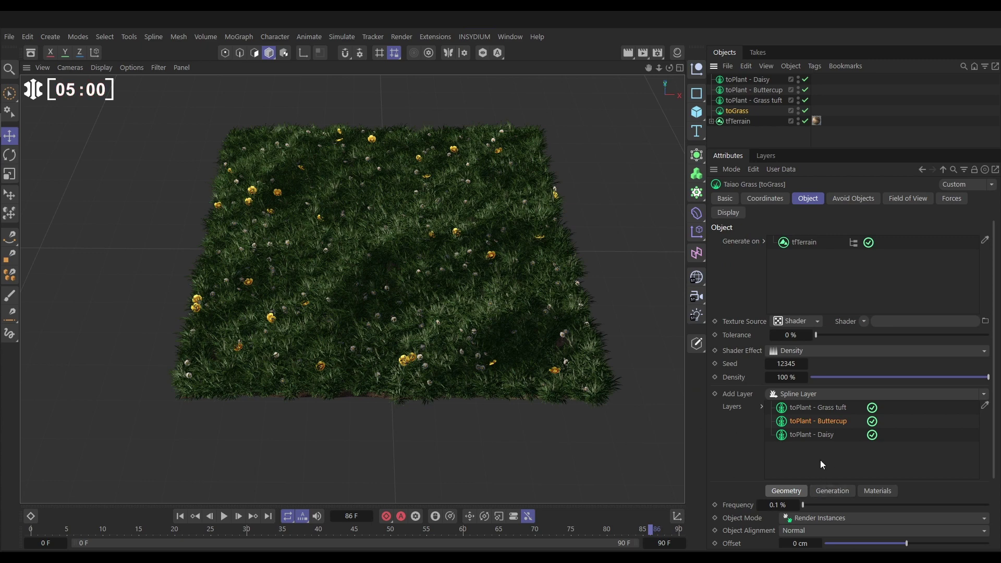
# On the Daisy layer, set Scale Variation 4.3%, Rotation H 360° and Rotation Variation 100%.
pyautogui.scroll(-3, 997, 446)
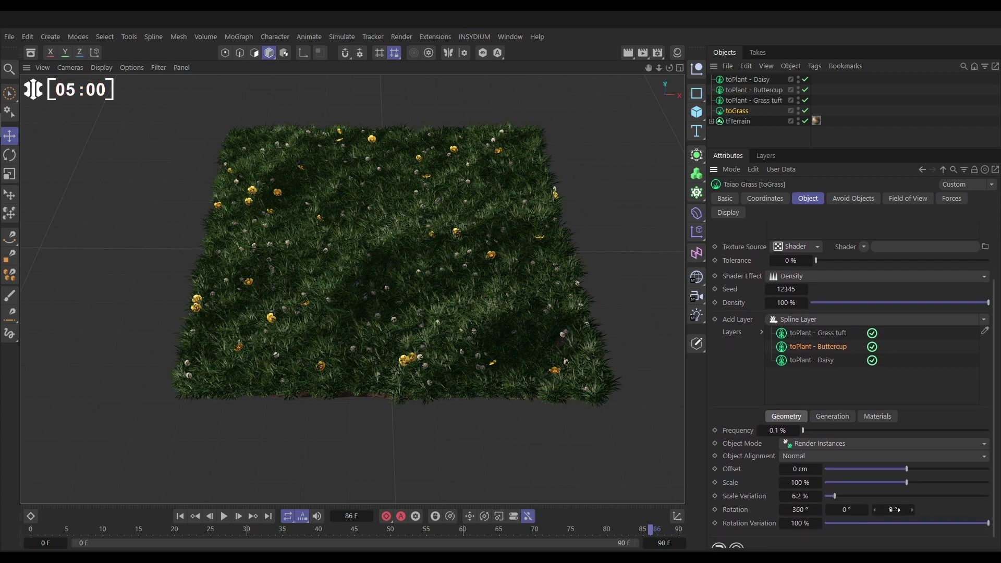
pyautogui.click(820, 361)
pyautogui.moveTo(831, 499); pyautogui.dragTo(833, 497)
pyautogui.click(798, 510)
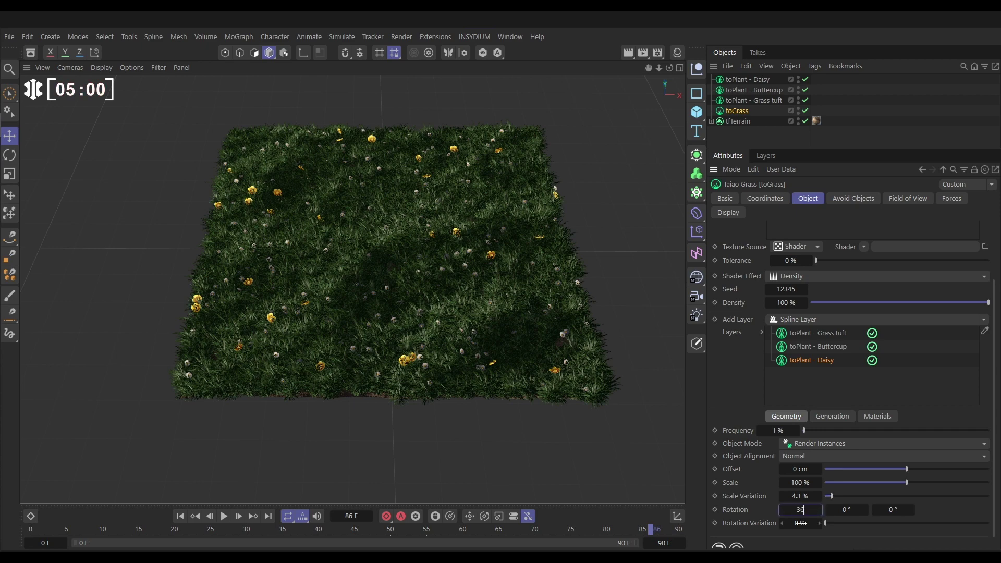
pyautogui.write('360')
pyautogui.press('Tab')
pyautogui.press('Tab')
pyautogui.press('Tab')
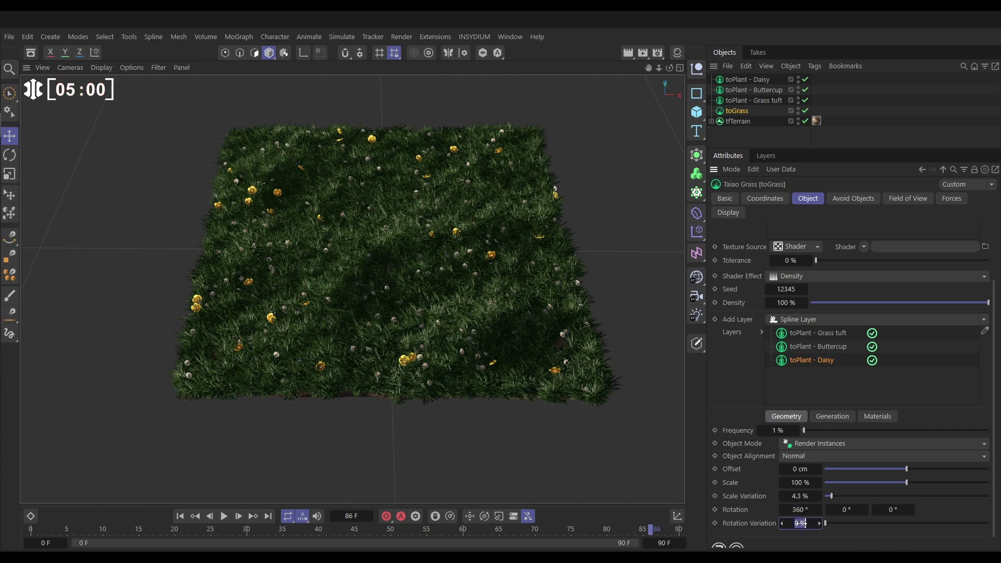
pyautogui.write('100')
pyautogui.press('Return')
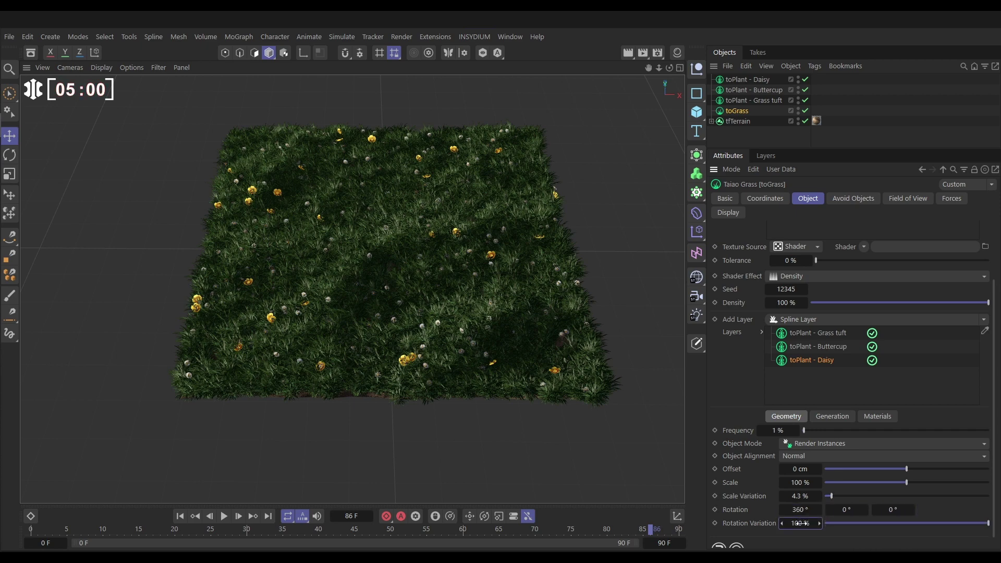
pyautogui.scroll(10, 450, 267)
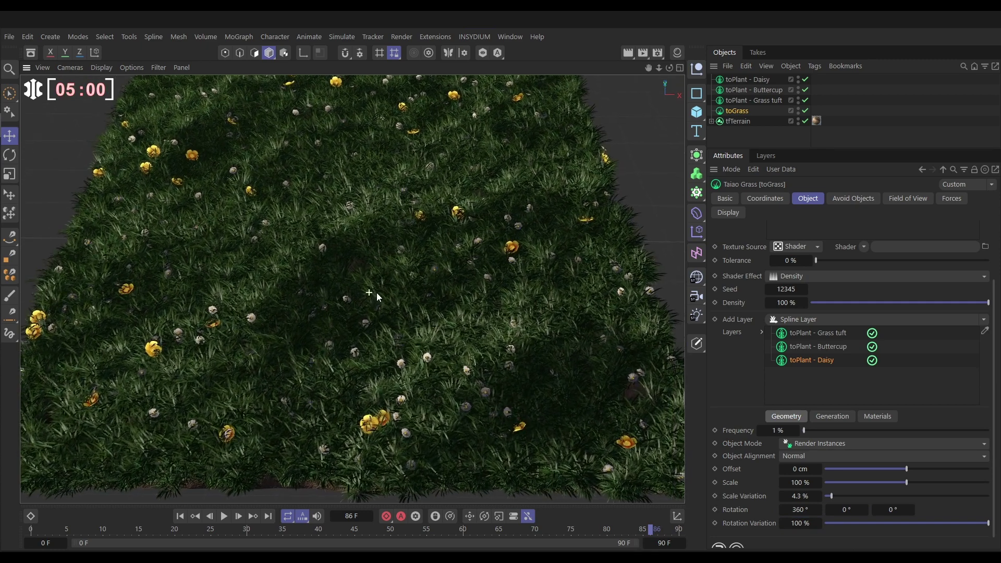
pyautogui.keyDown('alt'); pyautogui.moveTo(376, 293); pyautogui.dragTo(398, 311); pyautogui.keyUp('alt')
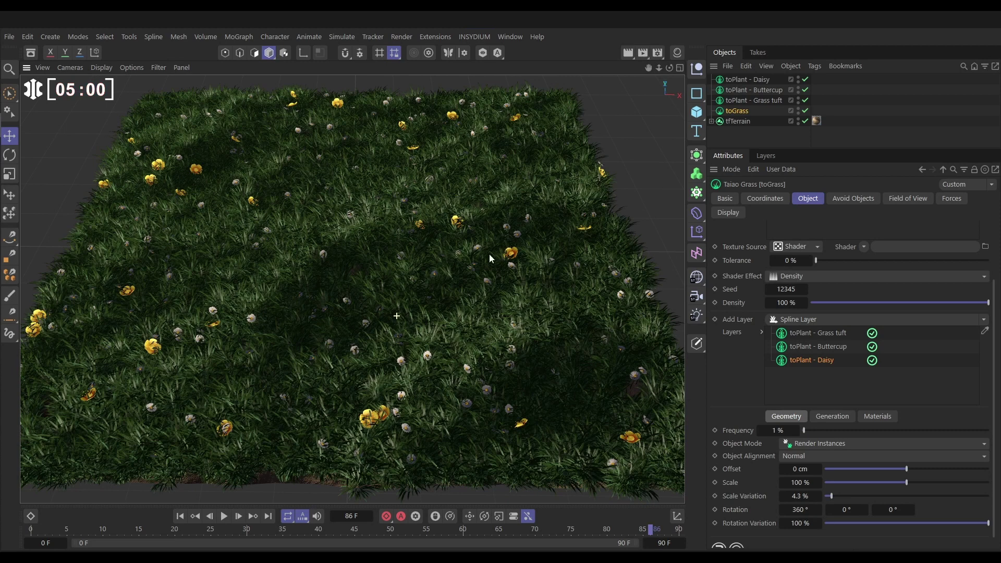